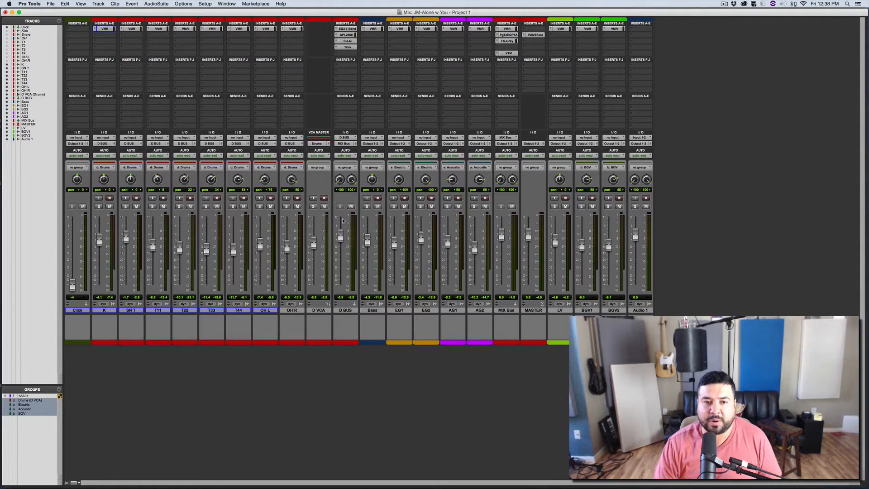
# - Create a stereo Aux Input track named "D Room" from a new send on the D BUS track
pyautogui.click(349, 103)
pyautogui.click(351, 137)
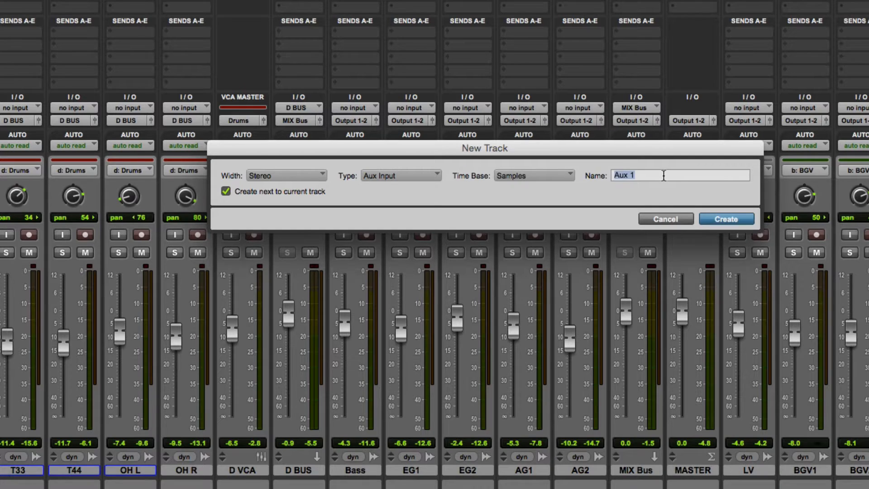
pyautogui.write('Room')
pyautogui.press('BackSpace')
pyautogui.press('BackSpace')
pyautogui.press('BackSpace')
pyautogui.press('BackSpace')
pyautogui.write('D Room')
pyautogui.click(716, 219)
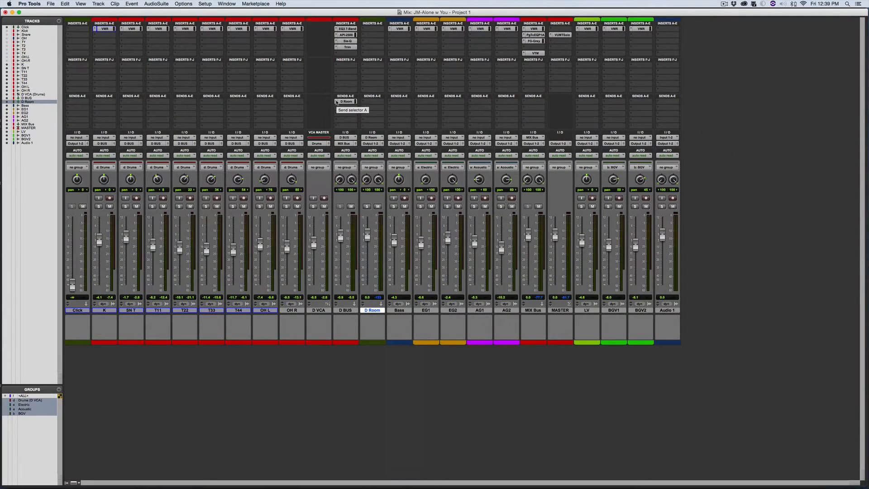
# - Set the D BUS send to D Room to 0.0 dB and move the D Room track between Click and K
pyautogui.keyDown('super'); pyautogui.click(336, 101); pyautogui.keyUp('super')
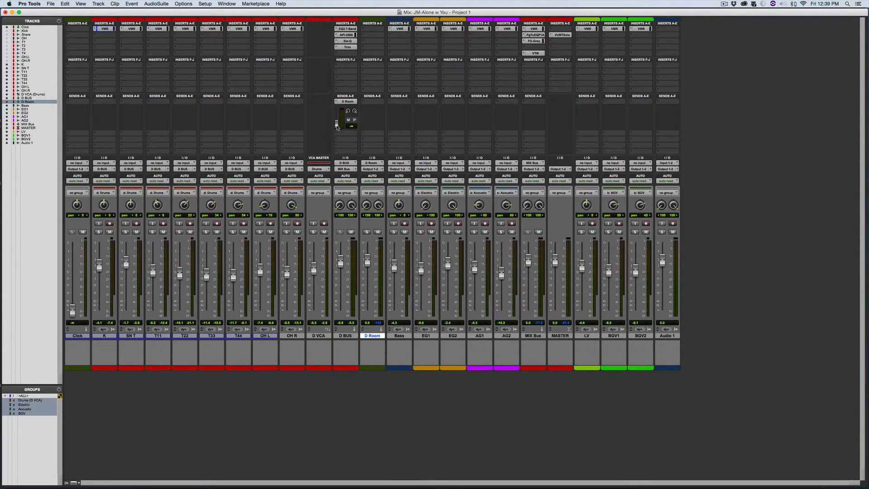
pyautogui.moveTo(336, 126); pyautogui.dragTo(337, 113)
pyautogui.moveTo(375, 337); pyautogui.dragTo(105, 337)
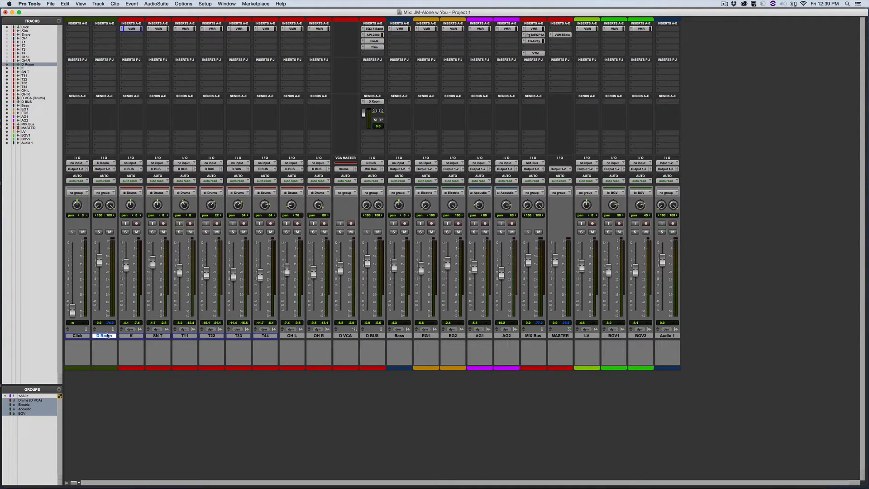
# - Recolor the D Room track red to match the drum tracks and close the color palette
pyautogui.click(104, 336)
pyautogui.doubleClick(106, 368)
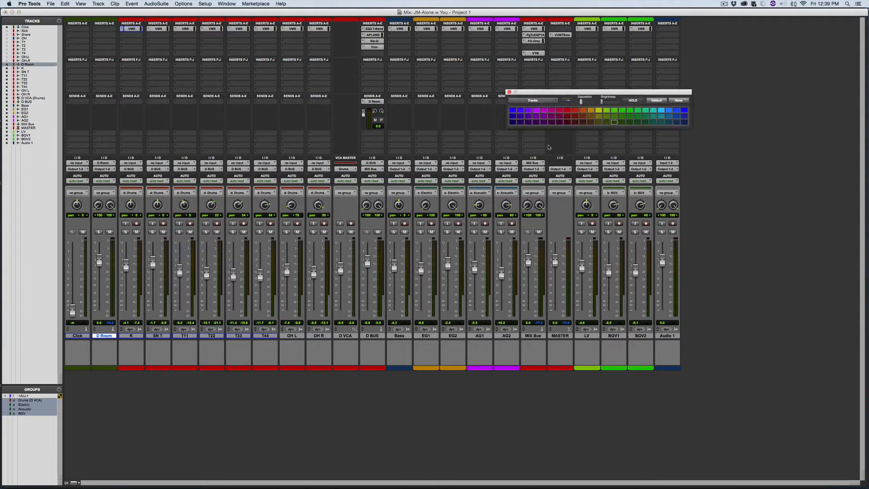
pyautogui.click(575, 110)
pyautogui.click(509, 92)
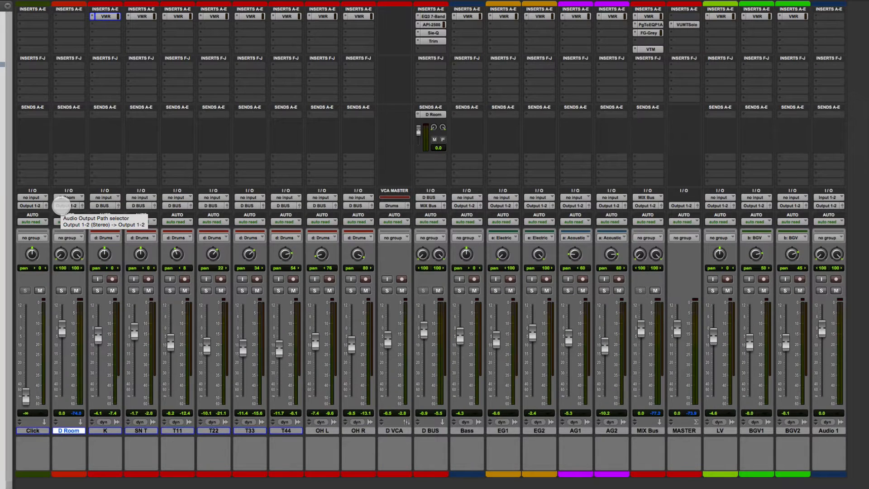
# - Route the D Room track's output to the MIX Bus track and solo-safe D Room
pyautogui.click(62, 206)
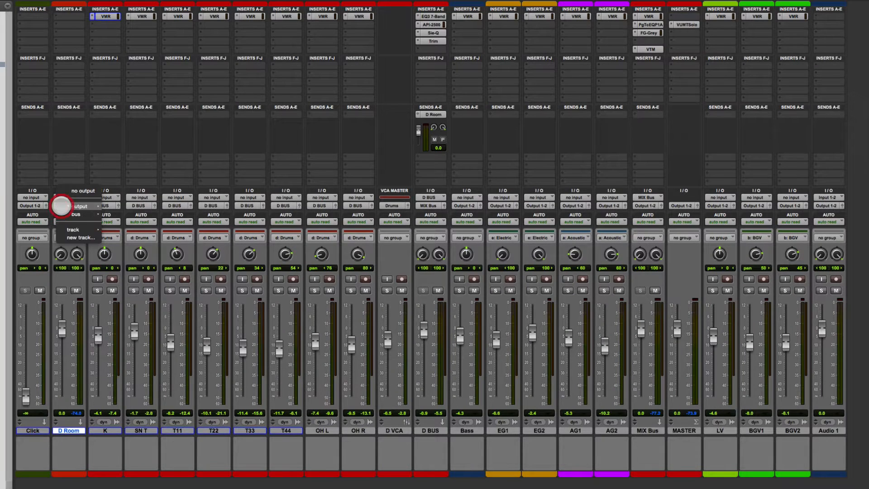
pyautogui.moveTo(72, 229)
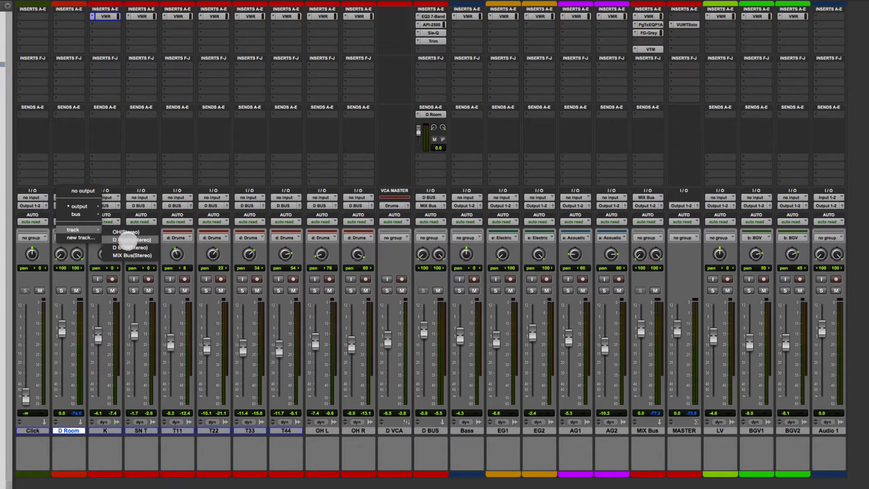
pyautogui.click(123, 255)
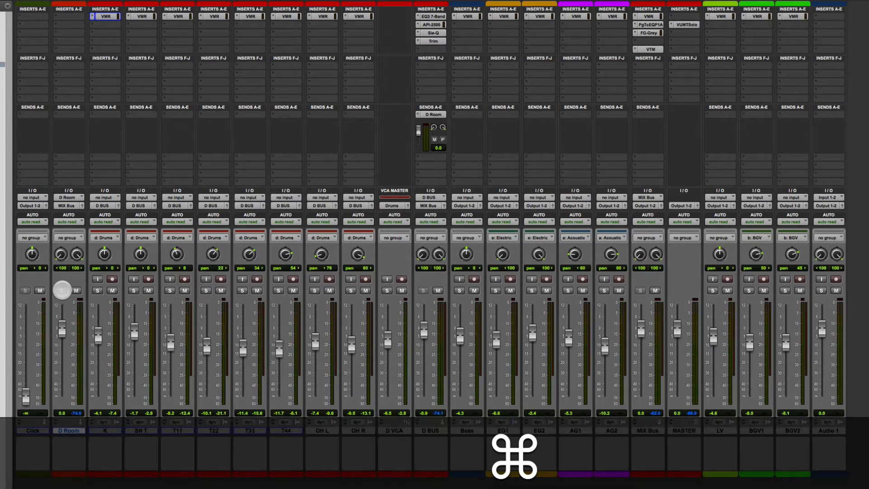
pyautogui.keyDown('super'); pyautogui.click(62, 291); pyautogui.keyUp('super')
pyautogui.press('space')
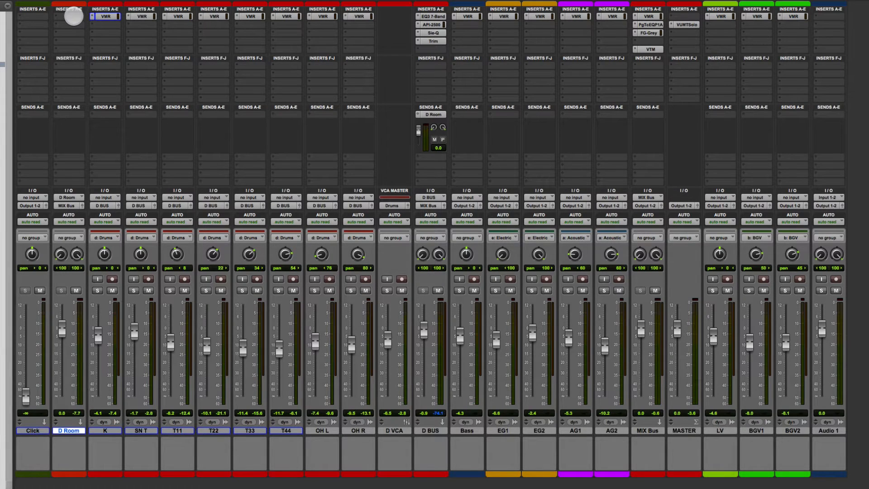
# - Insert the stereo PCM Native Room reverb on D Room and place the D BUS send window beside the plug-in
pyautogui.click(74, 16)
pyautogui.moveTo(102, 34)
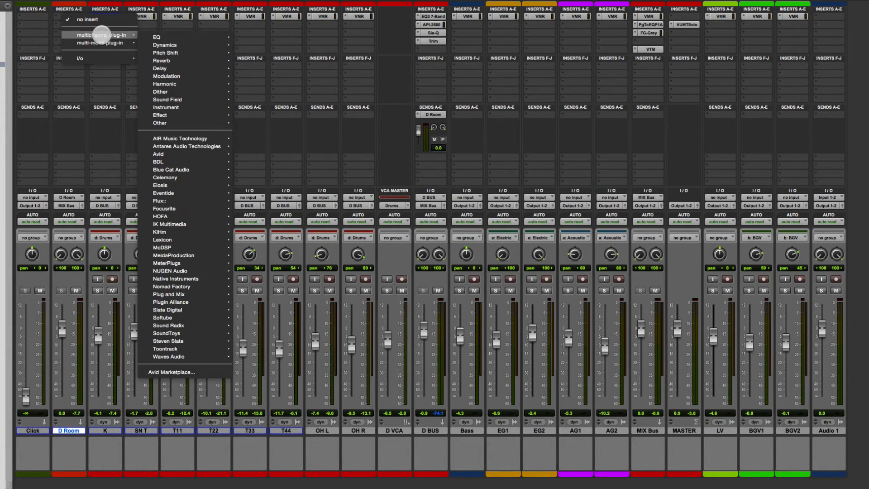
pyautogui.moveTo(229, 67)
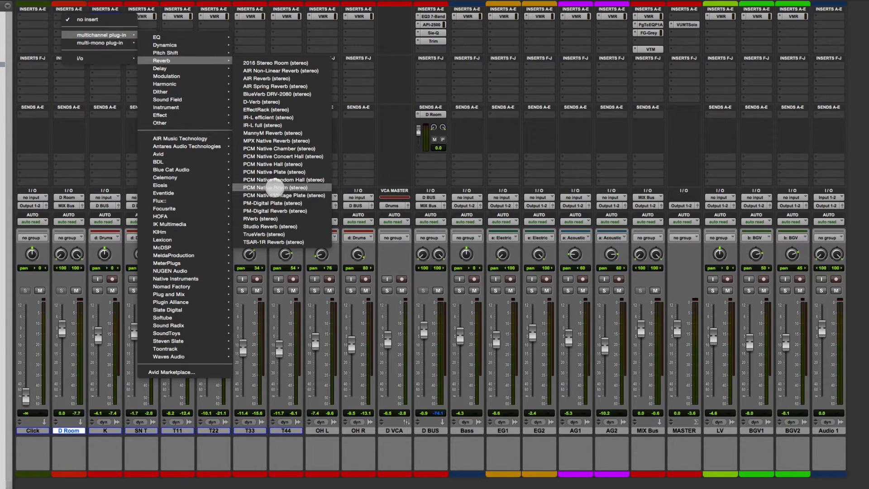
pyautogui.click(273, 187)
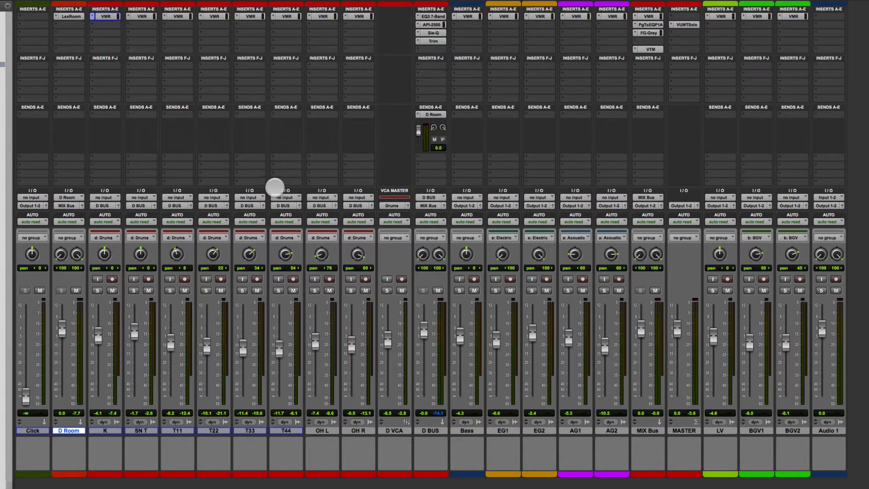
pyautogui.click(433, 112)
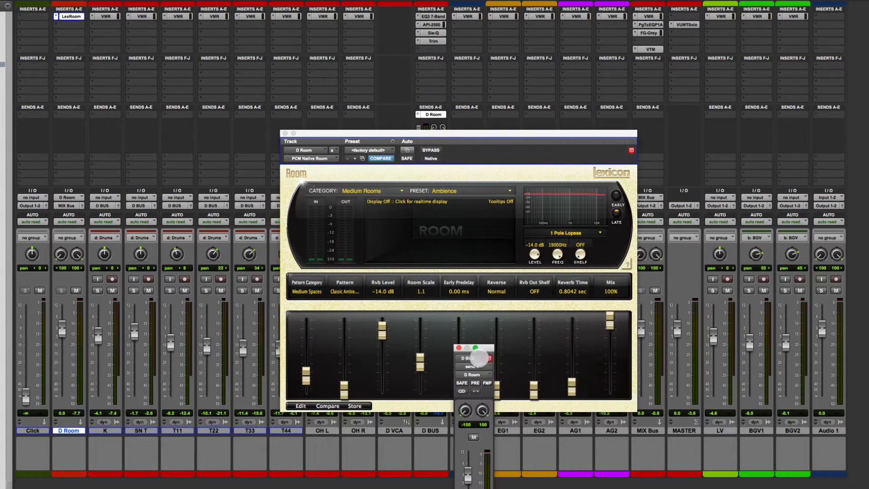
pyautogui.moveTo(481, 346); pyautogui.dragTo(259, 124)
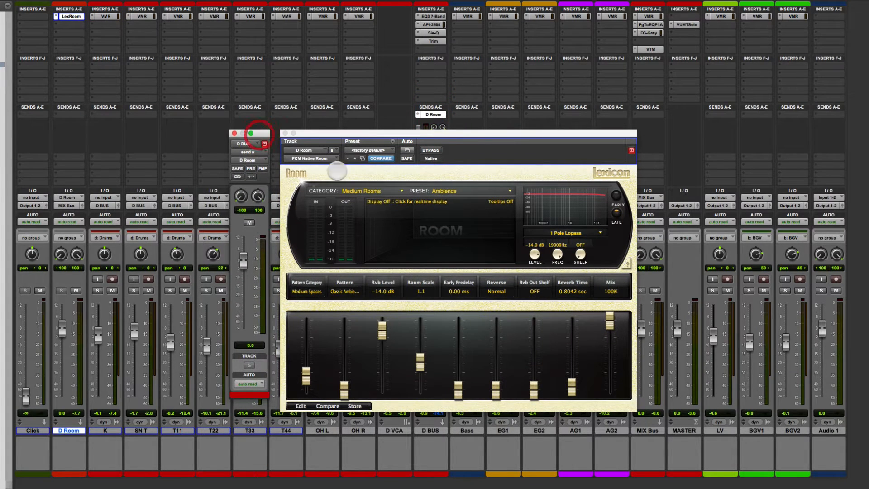
# - Set the PCM Native Room reverb's category to Small Rooms
pyautogui.click(360, 191)
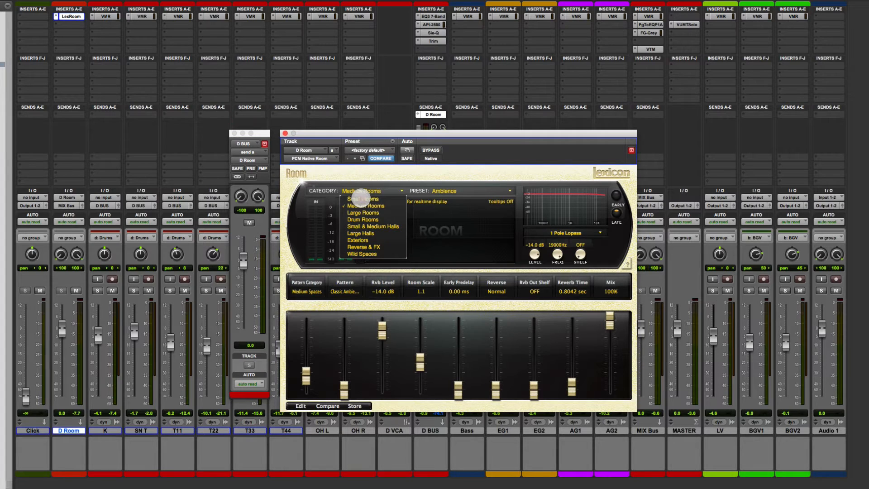
pyautogui.click(361, 200)
pyautogui.moveTo(388, 133); pyautogui.dragTo(388, 127)
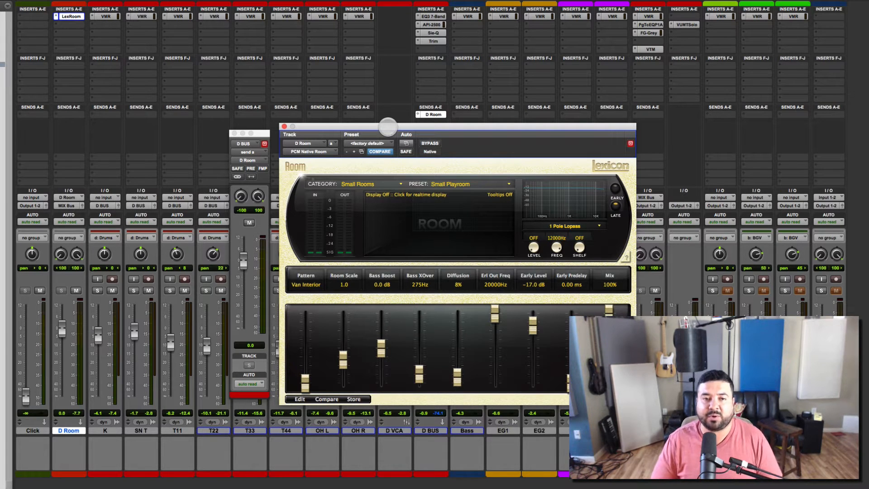
# - Play the song and compare the drums with and without the room reverb using plug-in bypass and send mute
pyautogui.press('space')
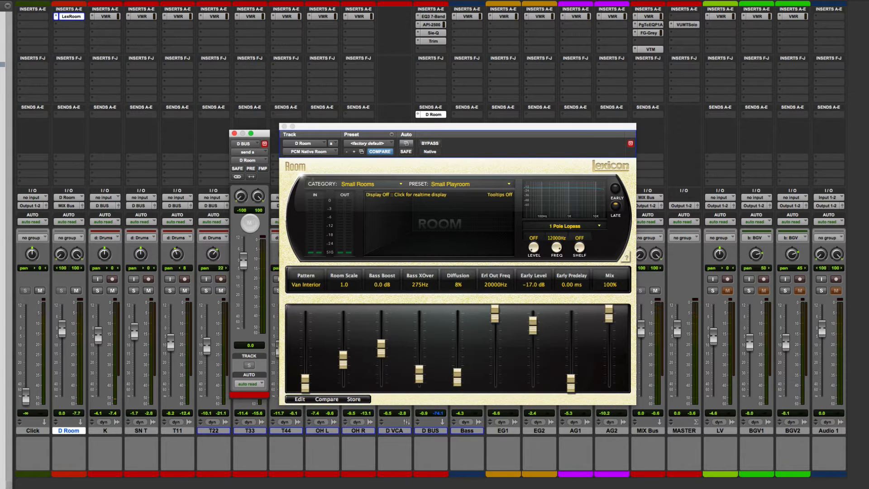
pyautogui.press('space')
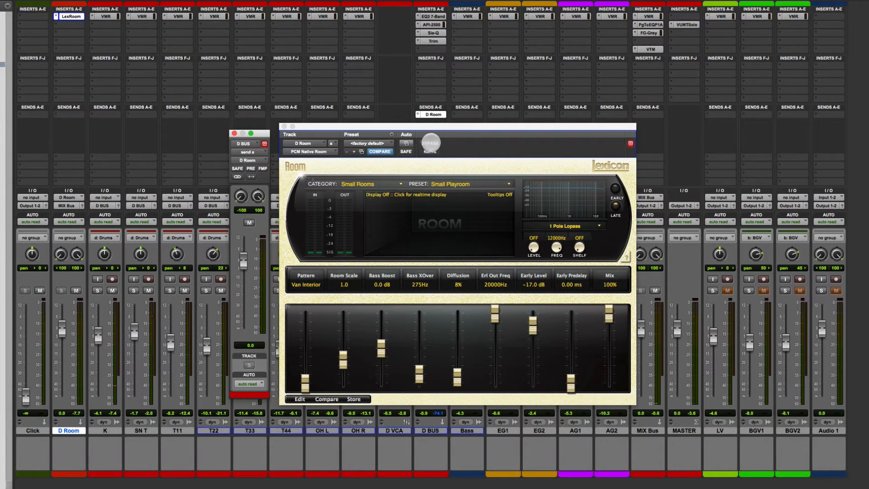
pyautogui.click(431, 143)
pyautogui.click(431, 143)
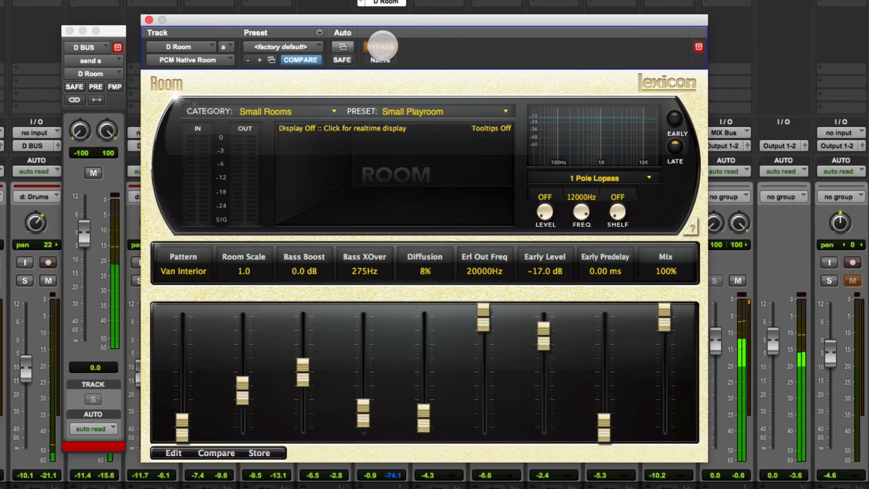
pyautogui.click(382, 47)
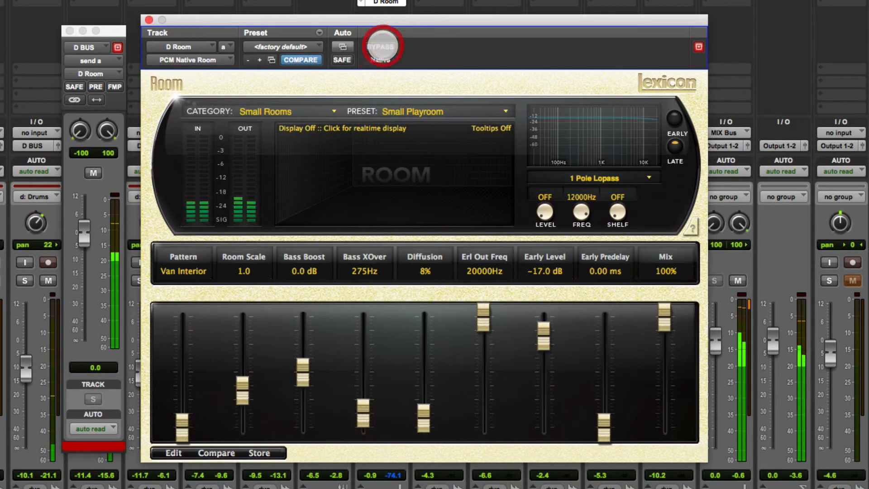
pyautogui.click(95, 174)
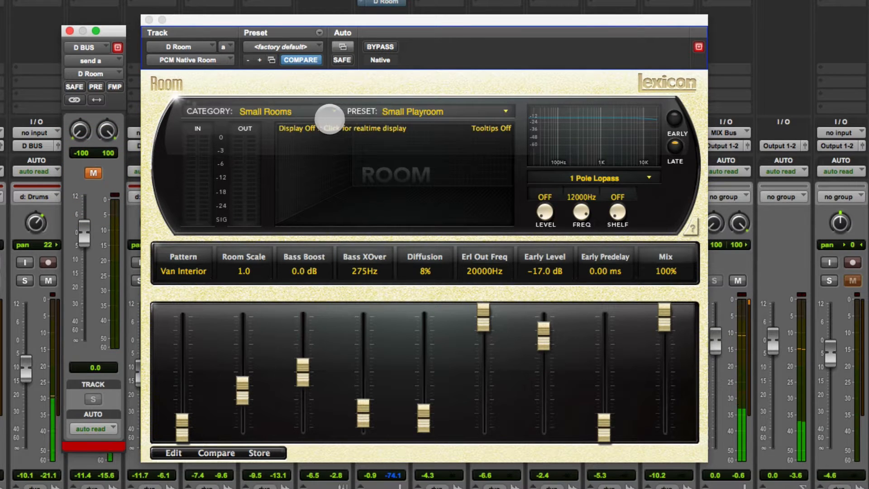
# - Audition the Clothes Closet 1 and Clothes Closet 2 presets of the room reverb during playback
pyautogui.click(426, 111)
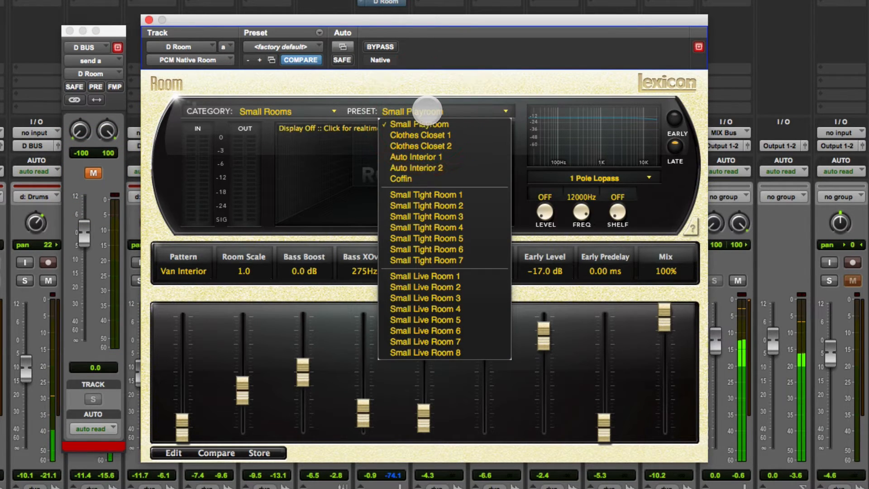
pyautogui.click(421, 132)
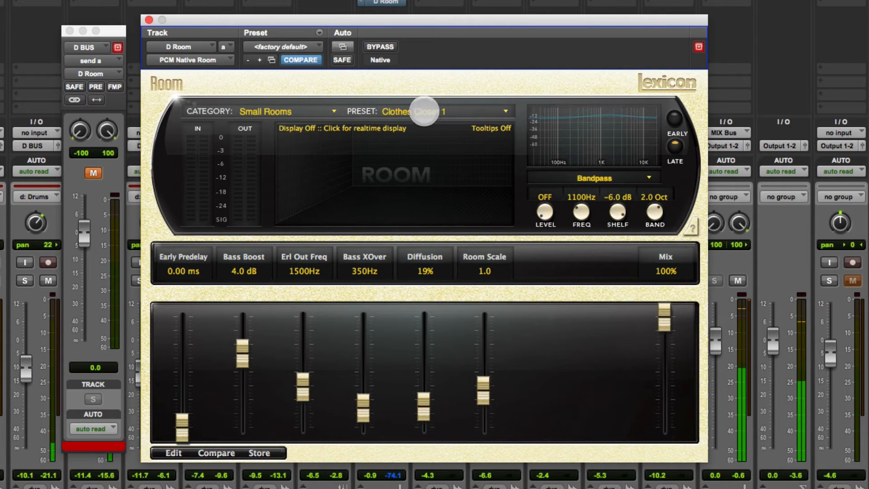
pyautogui.click(421, 111)
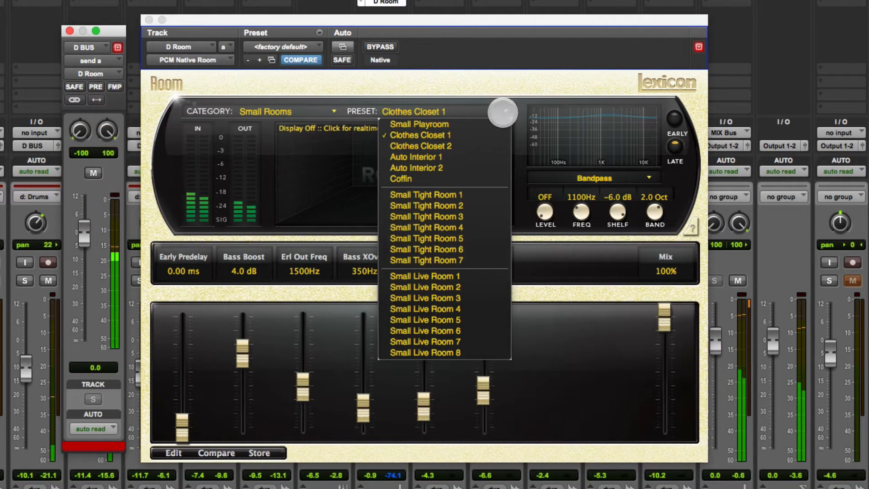
pyautogui.click(416, 146)
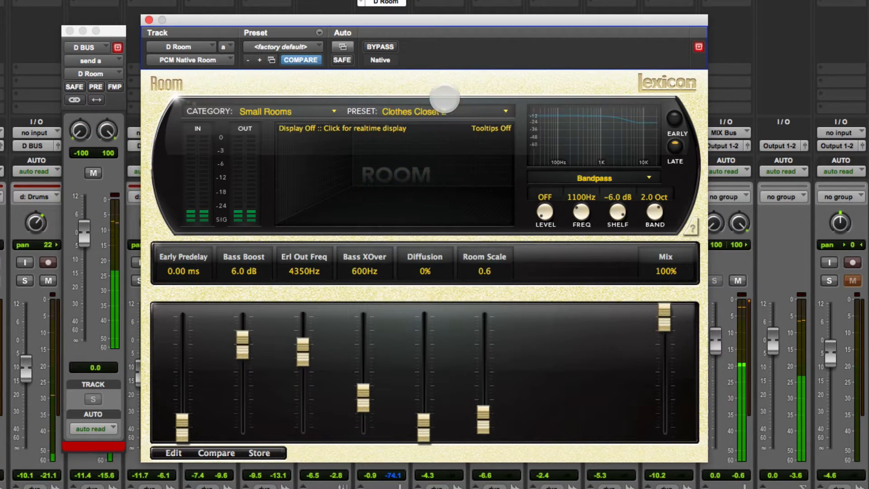
# - Audition the Auto Interior 1, Auto Interior 2 and Coffin presets of the room reverb during playback
pyautogui.click(430, 111)
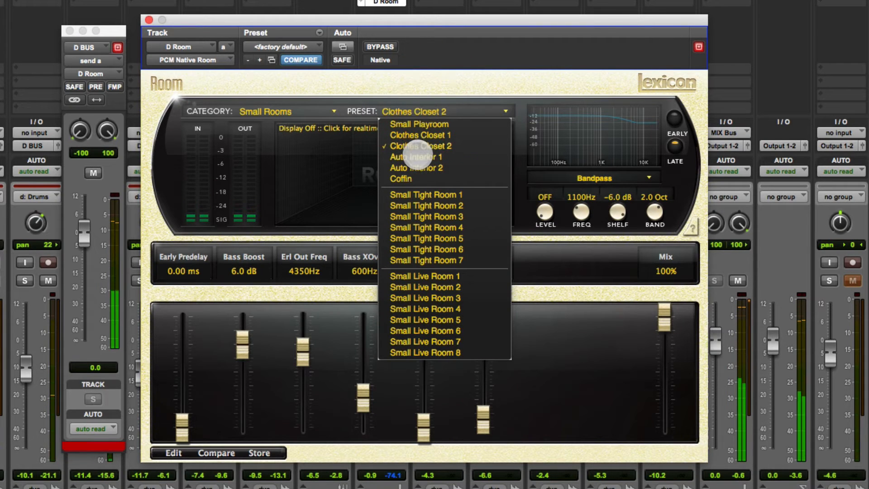
pyautogui.click(413, 156)
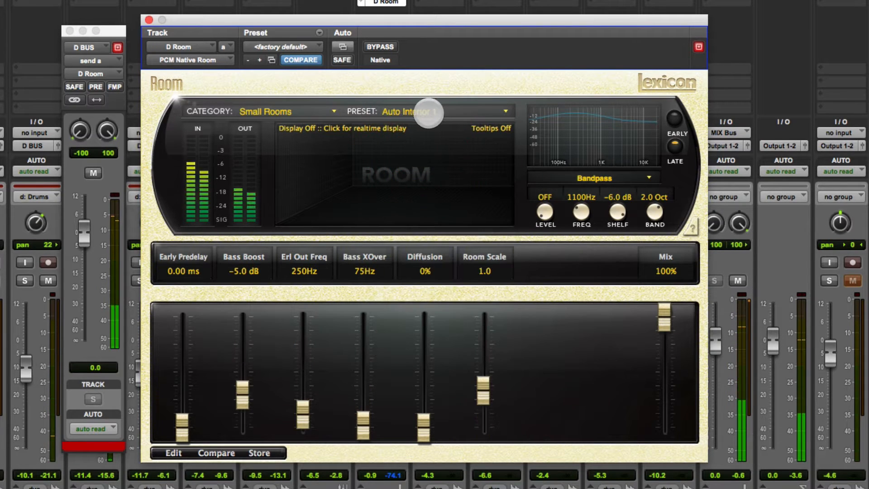
pyautogui.click(428, 112)
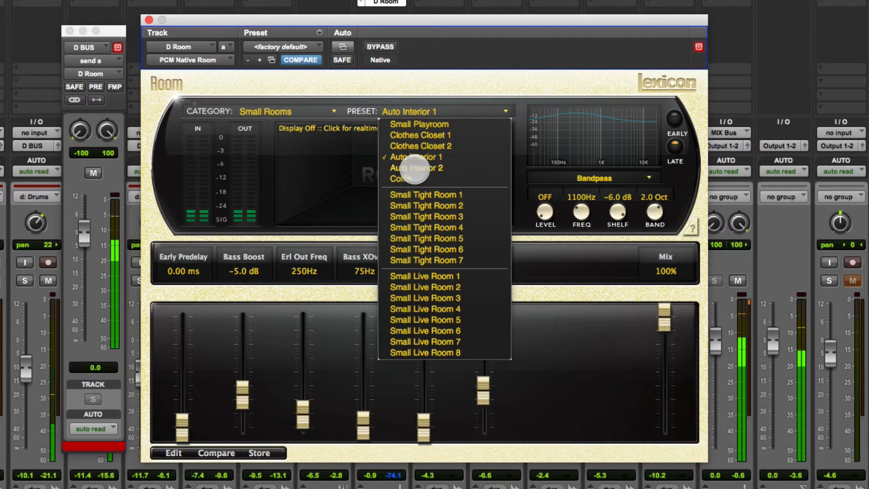
pyautogui.click(413, 168)
pyautogui.click(428, 111)
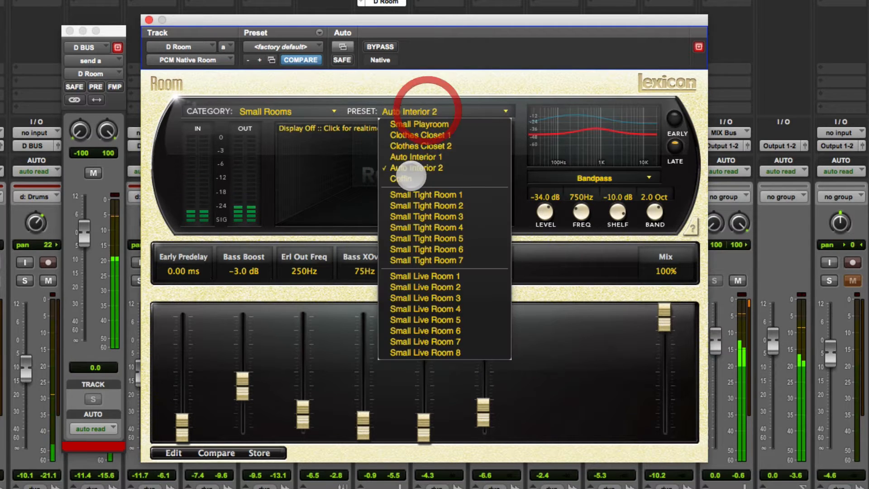
pyautogui.click(447, 111)
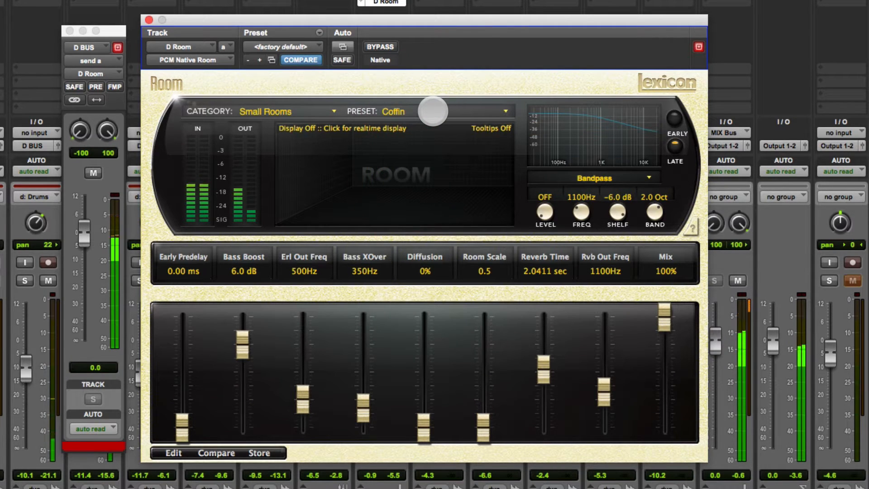
# - Audition the Small Tight Room 1, Small Tight Room 2 and Small Tight Room 3 presets of the room reverb during playback
pyautogui.click(433, 111)
pyautogui.click(409, 190)
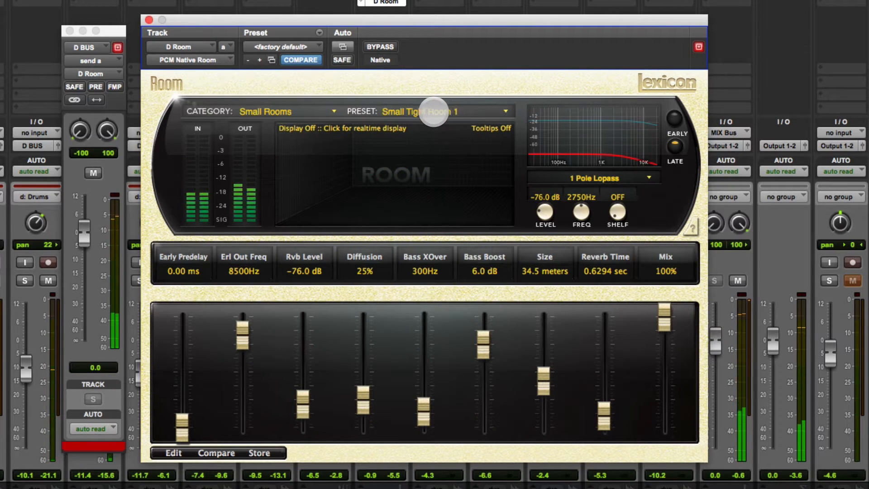
pyautogui.click(430, 111)
pyautogui.click(431, 200)
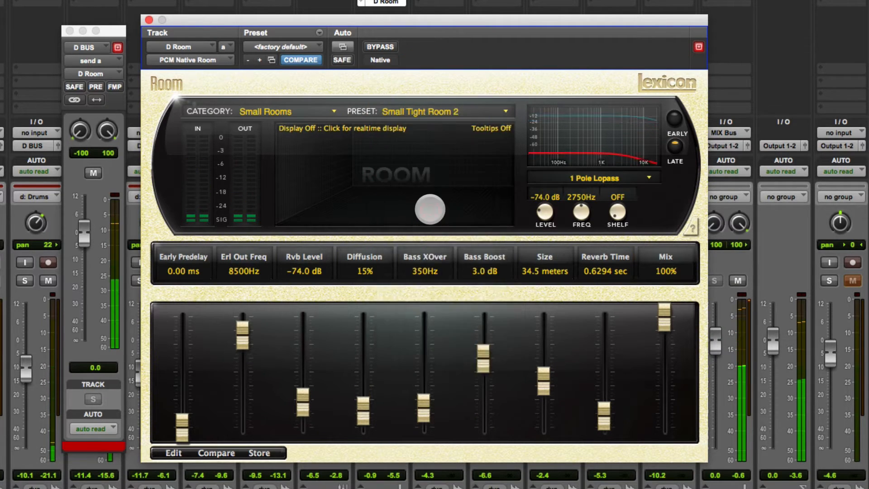
pyautogui.click(410, 111)
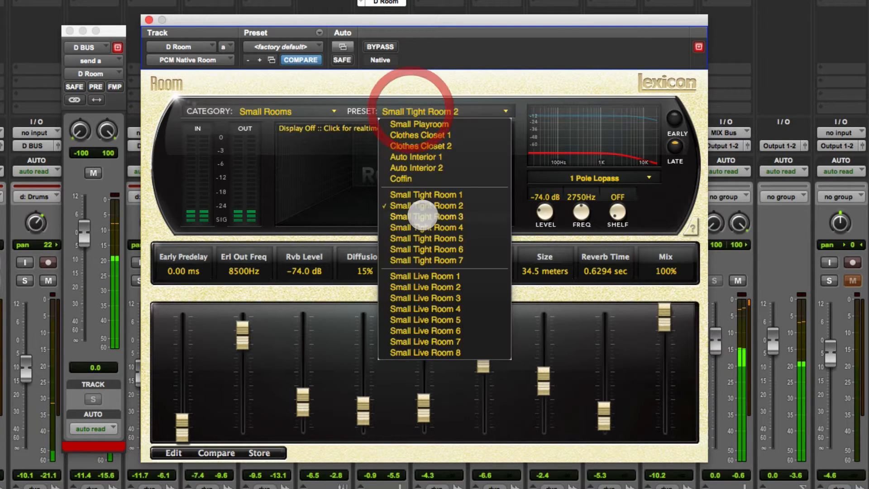
pyautogui.click(417, 211)
# - Audition the Small Tight Room 4, 5, 6 and 7 presets of the room reverb during playback
pyautogui.click(421, 114)
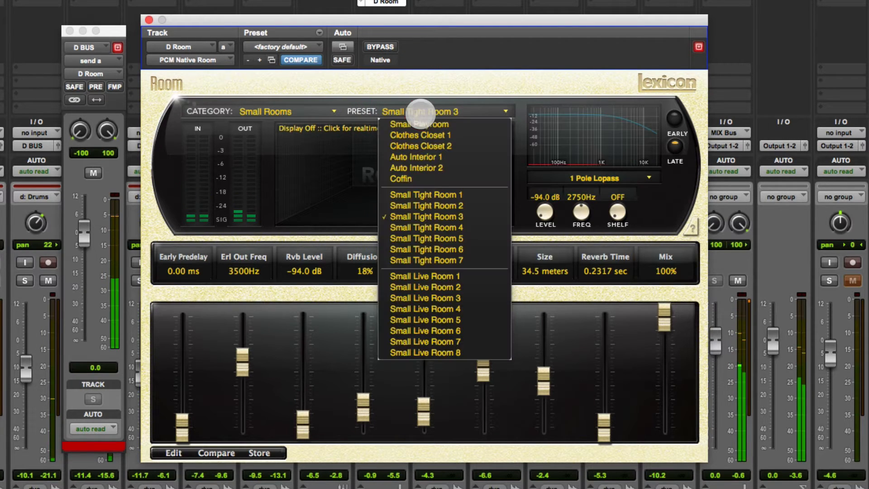
pyautogui.click(409, 224)
pyautogui.click(419, 118)
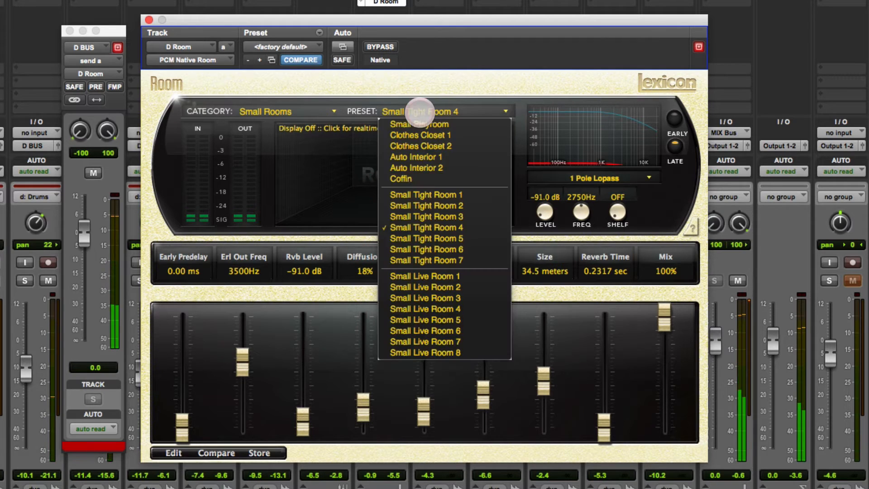
pyautogui.click(413, 240)
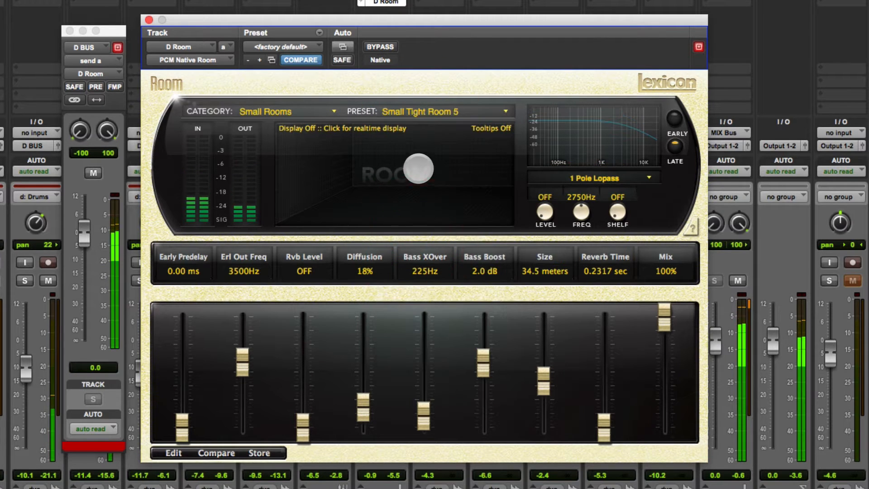
pyautogui.click(410, 111)
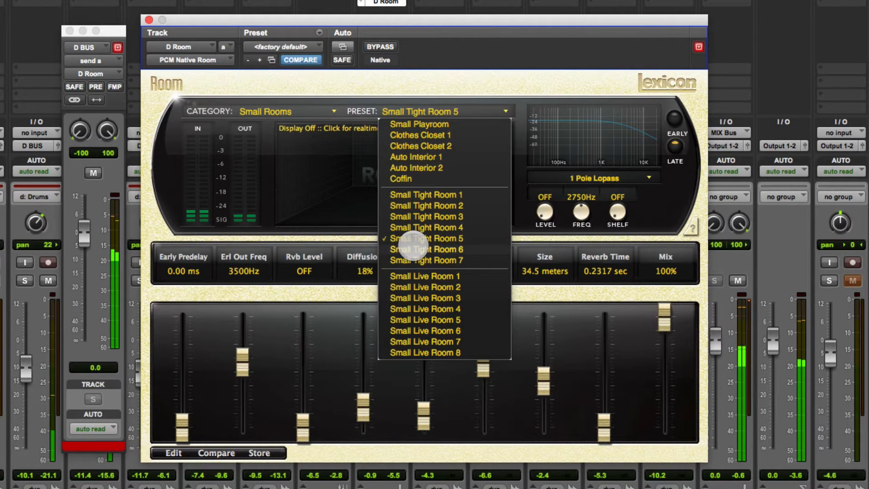
pyautogui.click(413, 248)
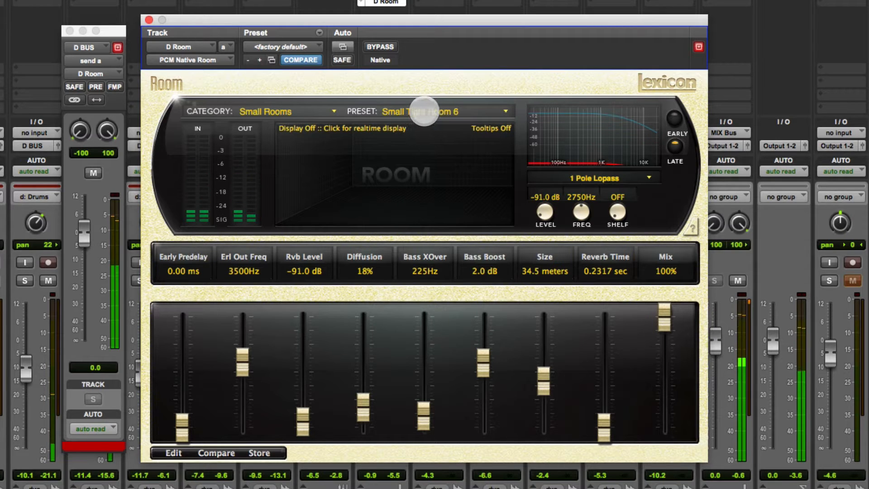
pyautogui.click(424, 111)
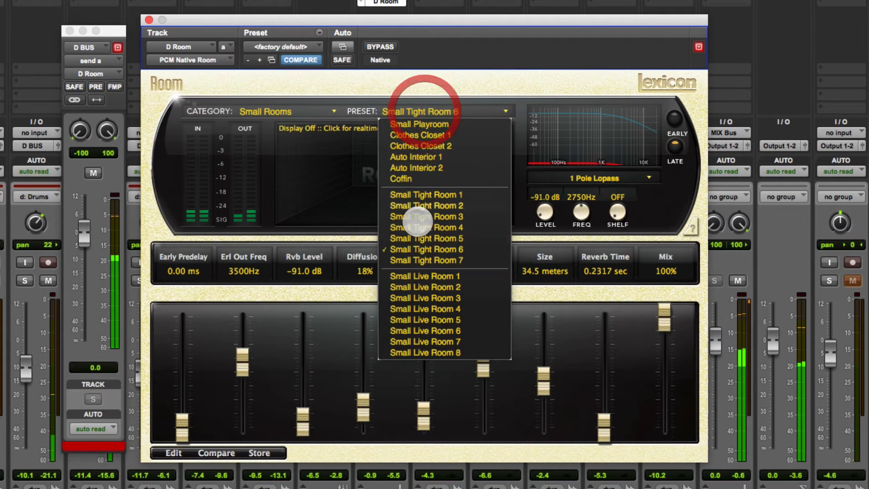
pyautogui.click(409, 261)
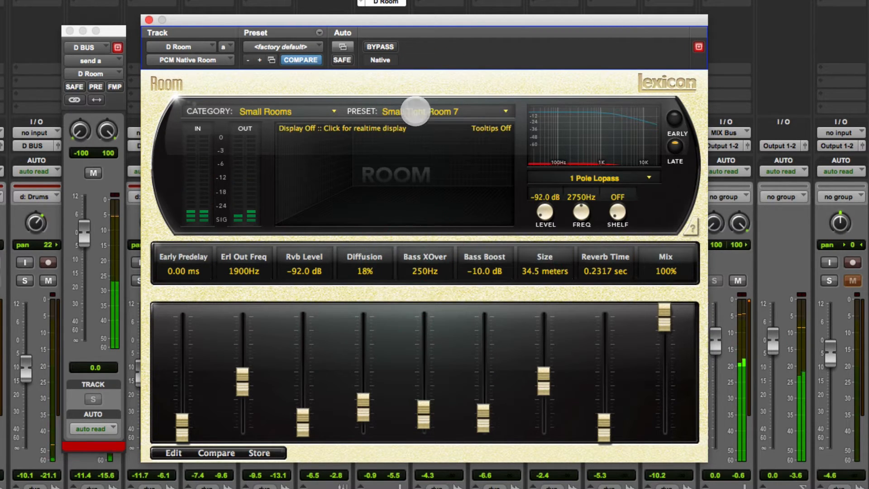
# - Load the Small Live Room 1 preset and compare the drums with the D Room send muted and unmuted during playback
pyautogui.click(415, 111)
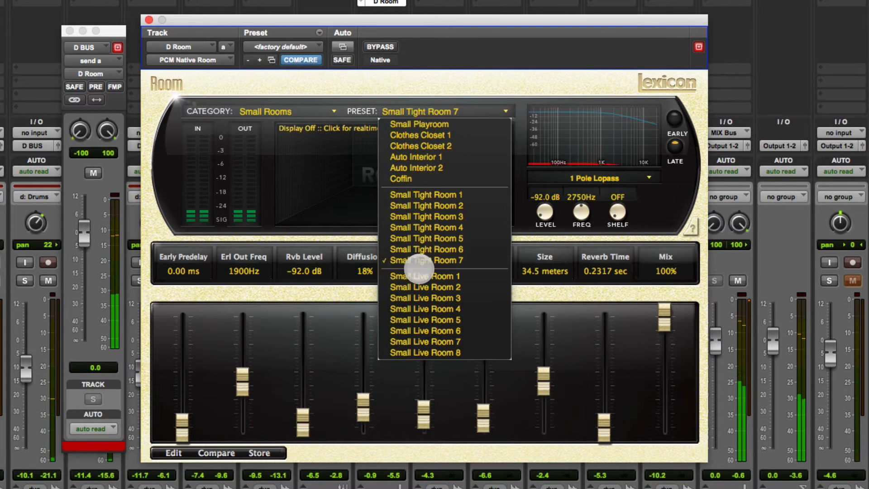
pyautogui.click(413, 277)
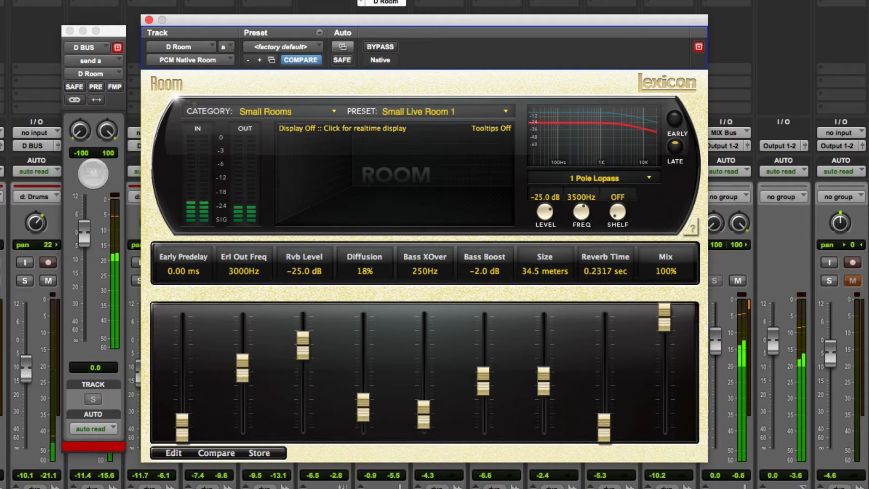
pyautogui.click(93, 174)
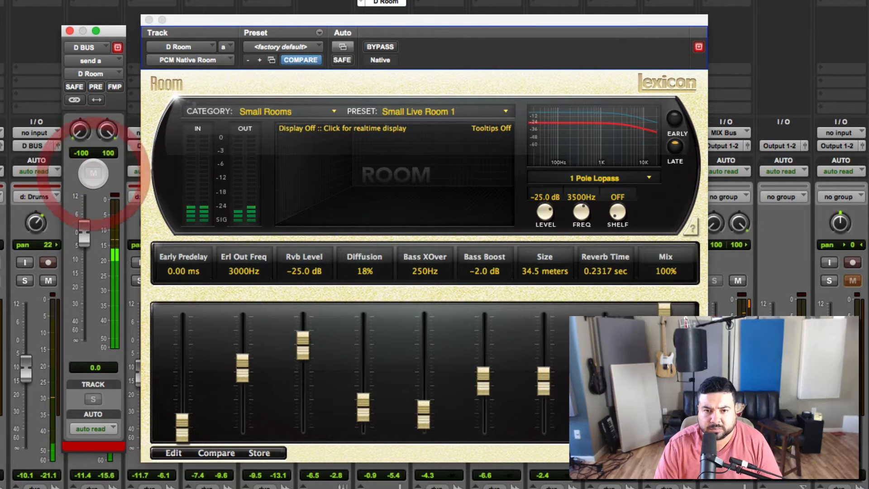
pyautogui.click(93, 173)
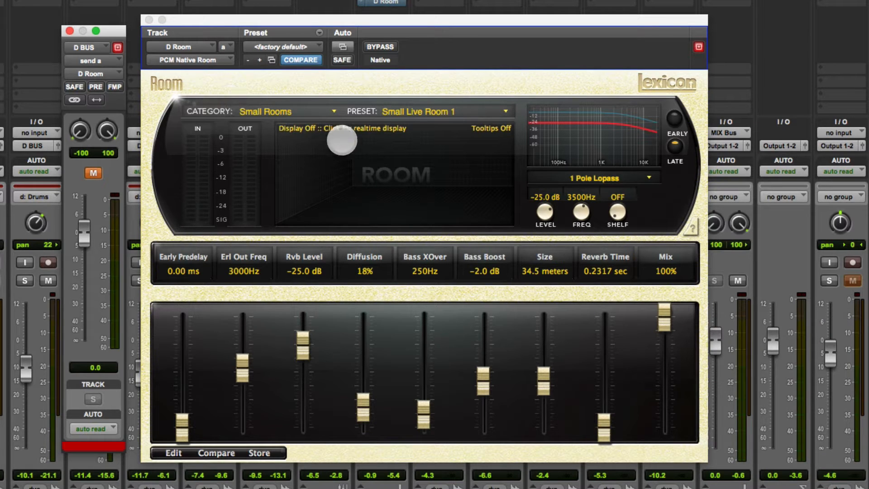
pyautogui.click(97, 175)
pyautogui.press('space')
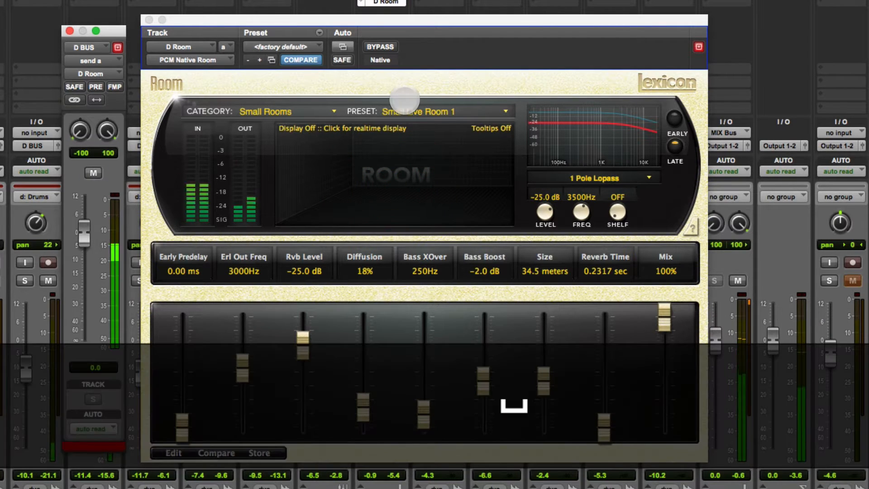
# - Audition the Small Live Room 2, 3 and 4 presets of the room reverb and return to Small Live Room 2
pyautogui.click(400, 111)
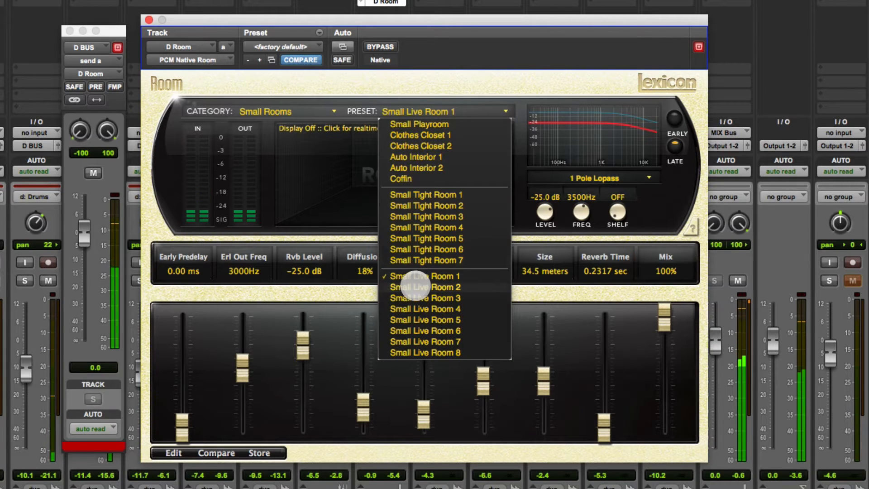
pyautogui.click(412, 286)
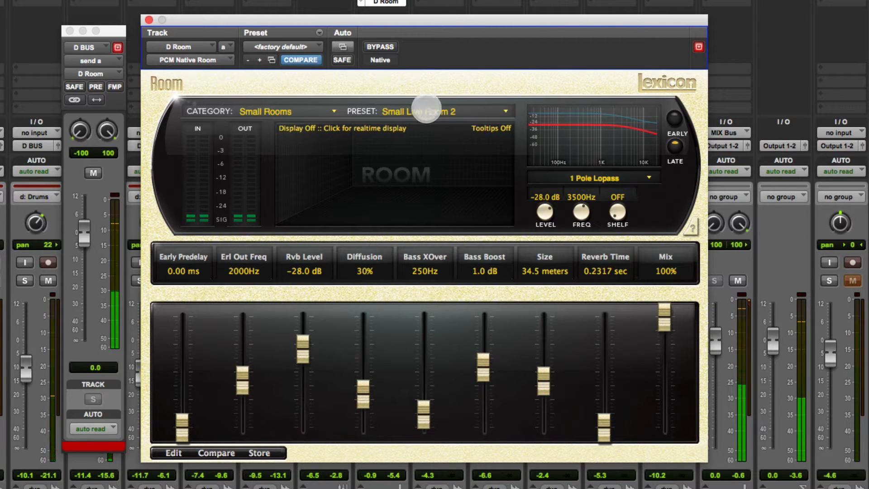
pyautogui.click(416, 110)
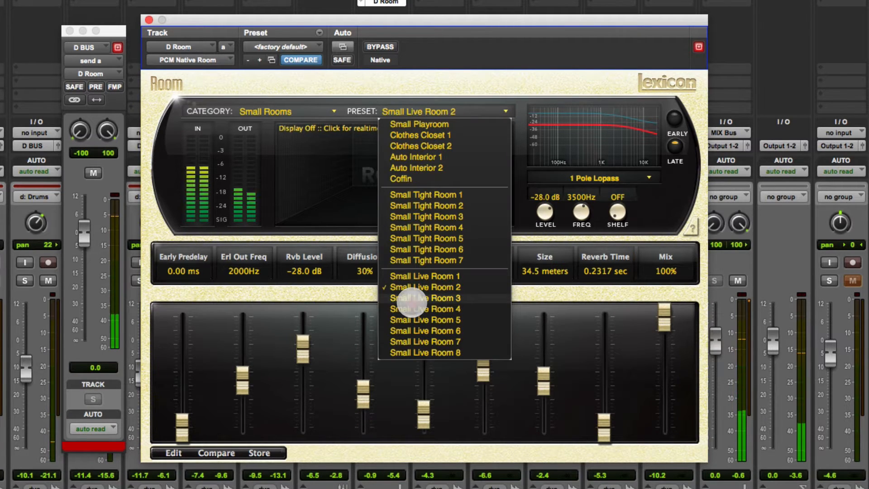
pyautogui.click(411, 299)
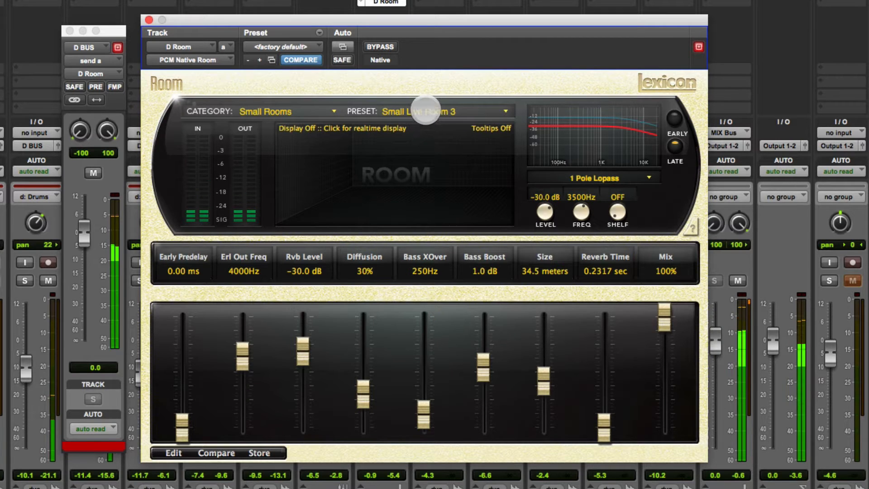
pyautogui.click(422, 111)
pyautogui.click(421, 311)
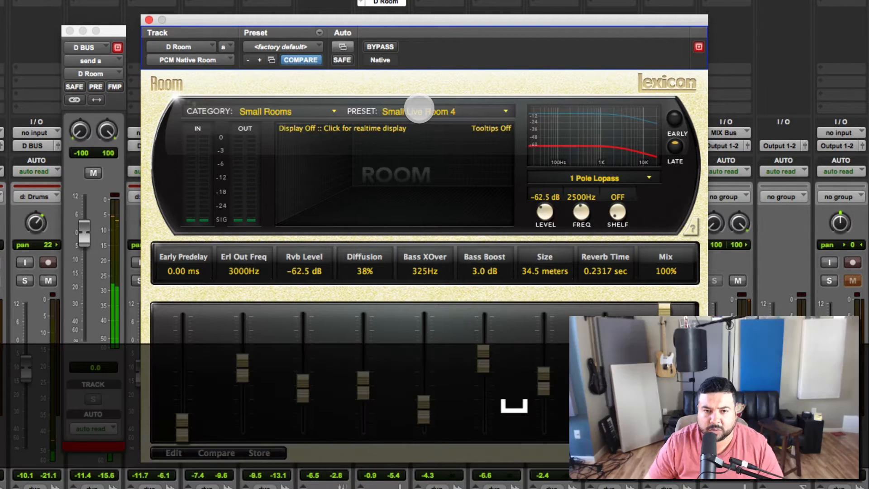
pyautogui.click(419, 111)
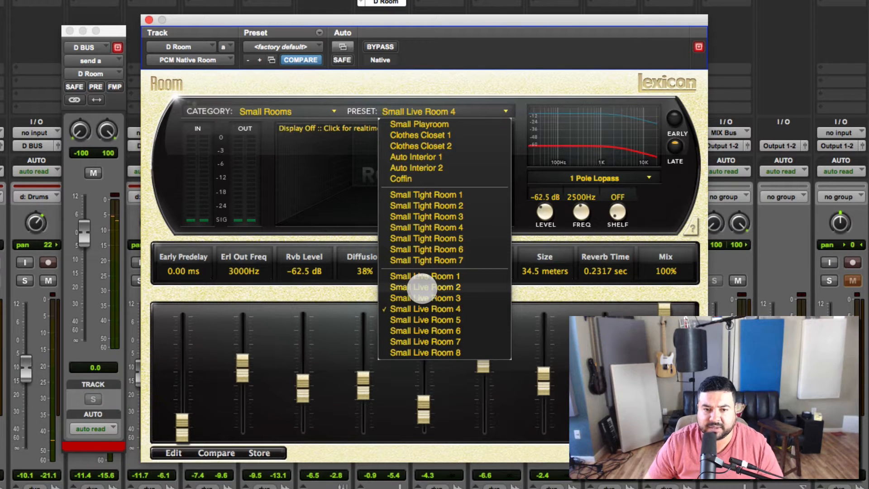
pyautogui.click(422, 287)
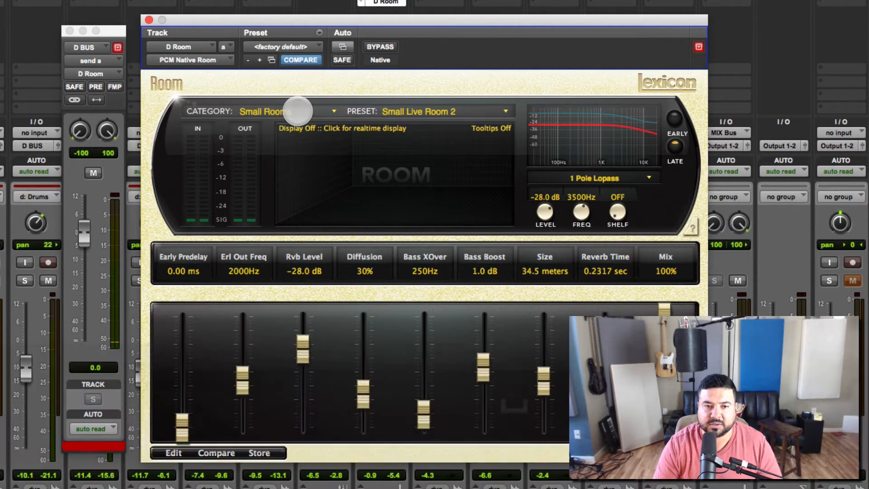
# - Set the reverb's category to Medium Rooms and compare its Ambience preset with the D Room send muted and unmuted during playback
pyautogui.click(298, 111)
pyautogui.click(301, 133)
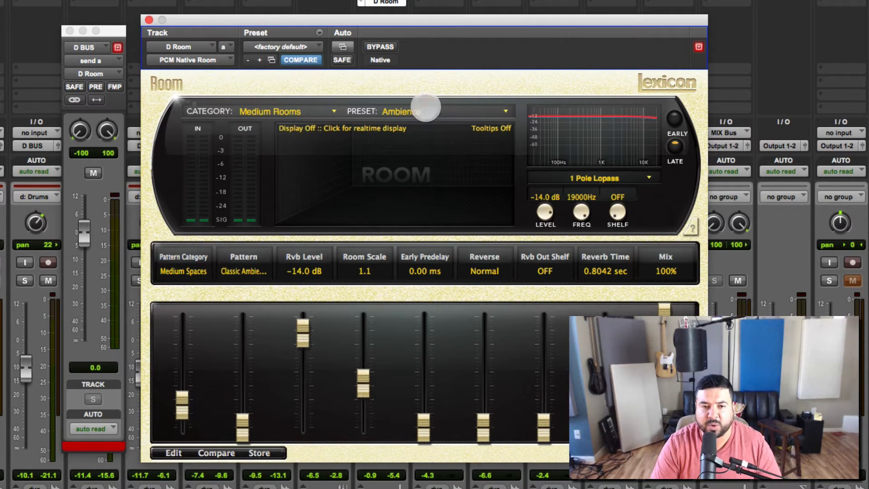
pyautogui.press('space')
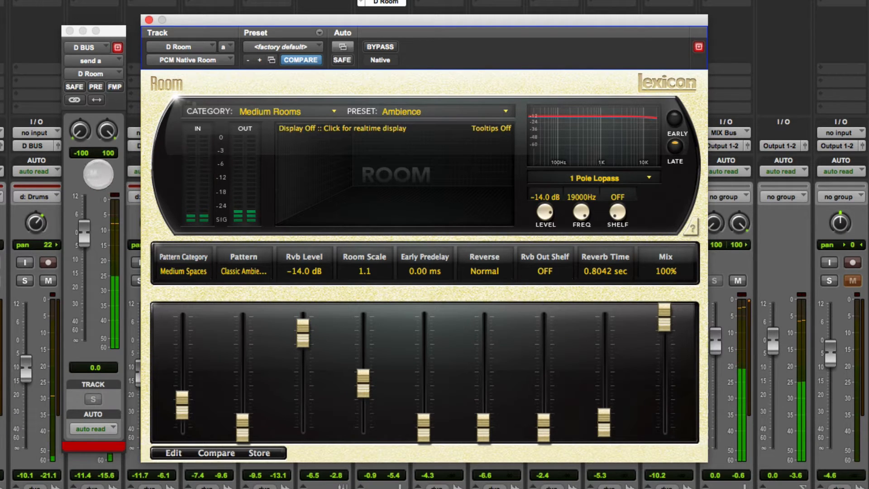
pyautogui.click(94, 173)
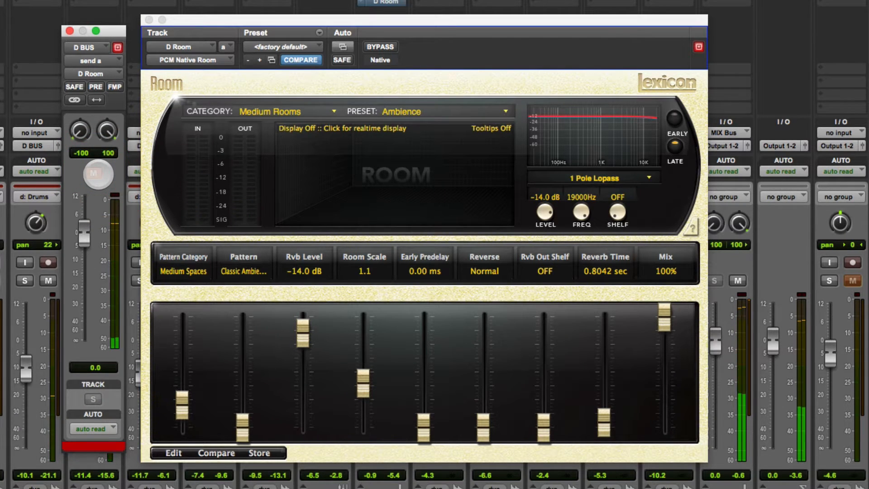
pyautogui.click(93, 173)
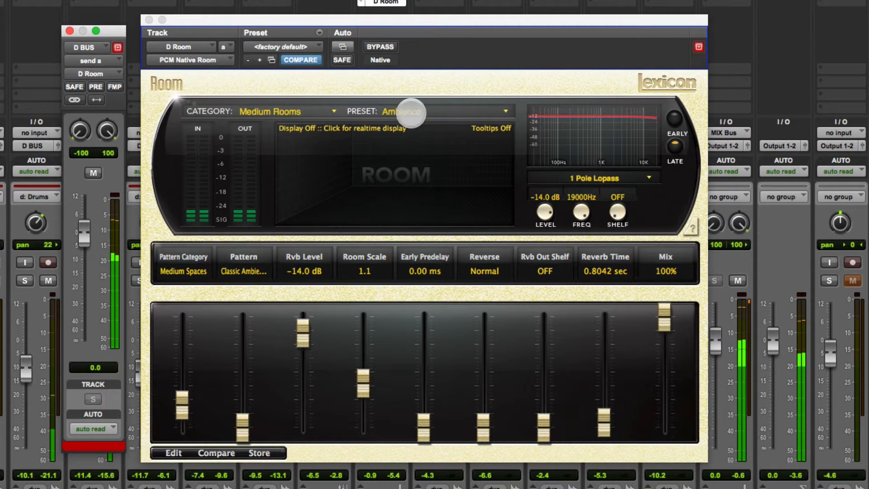
# - Load the Medium Tight Room 1 preset and compare the drums with the D Room send muted and unmuted during playback
pyautogui.click(410, 111)
pyautogui.click(407, 173)
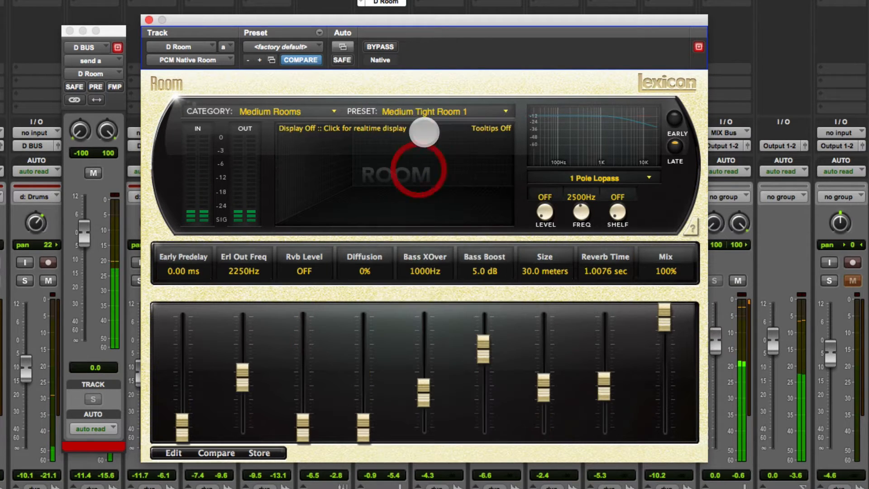
pyautogui.click(427, 112)
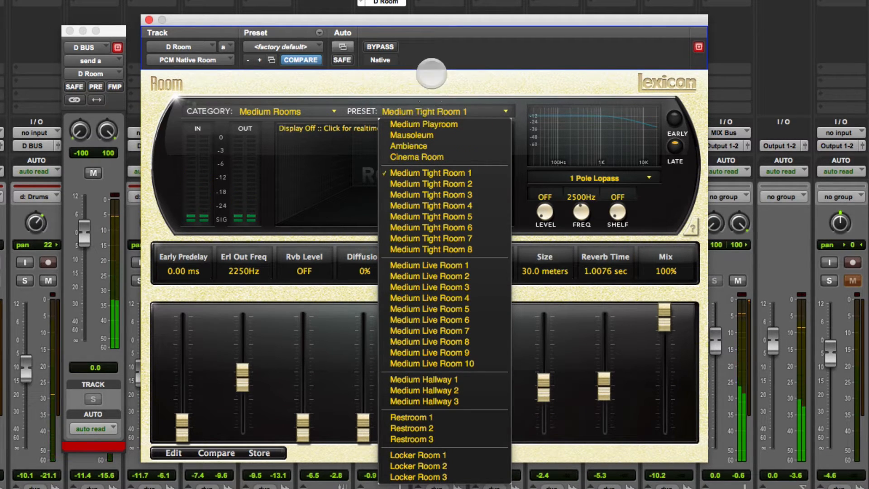
pyautogui.click(419, 50)
pyautogui.click(93, 173)
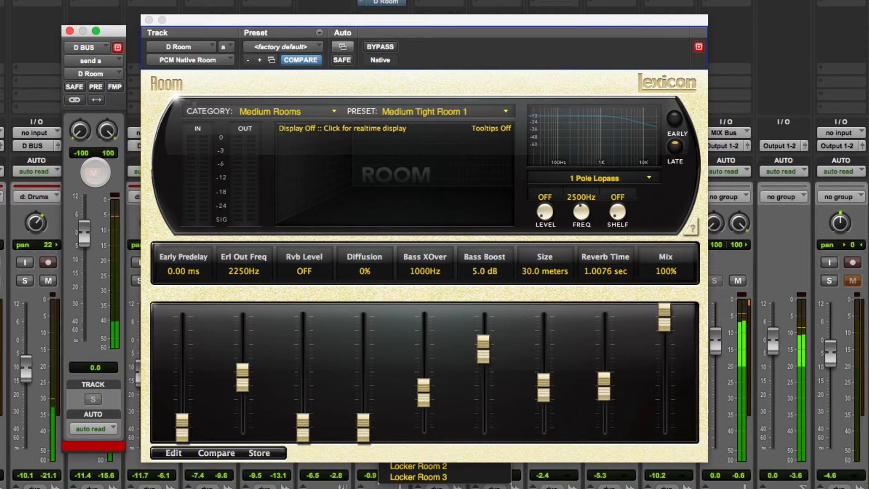
pyautogui.press('space')
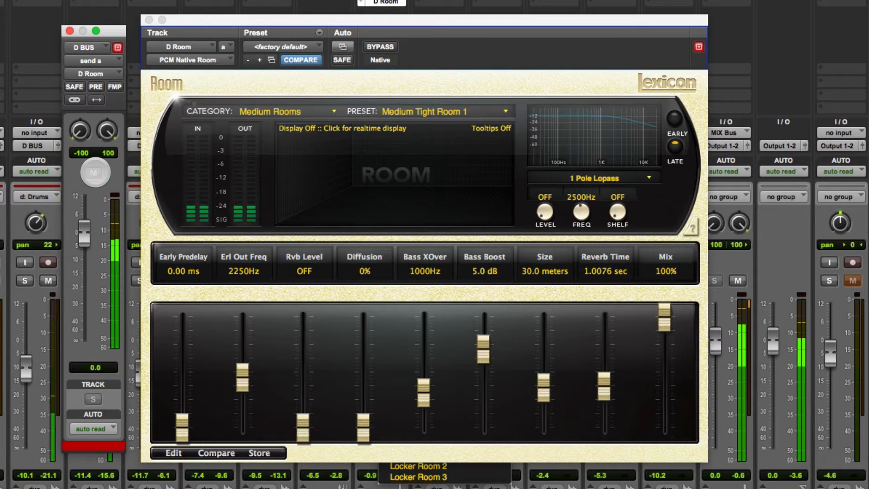
pyautogui.click(94, 173)
pyautogui.press('space')
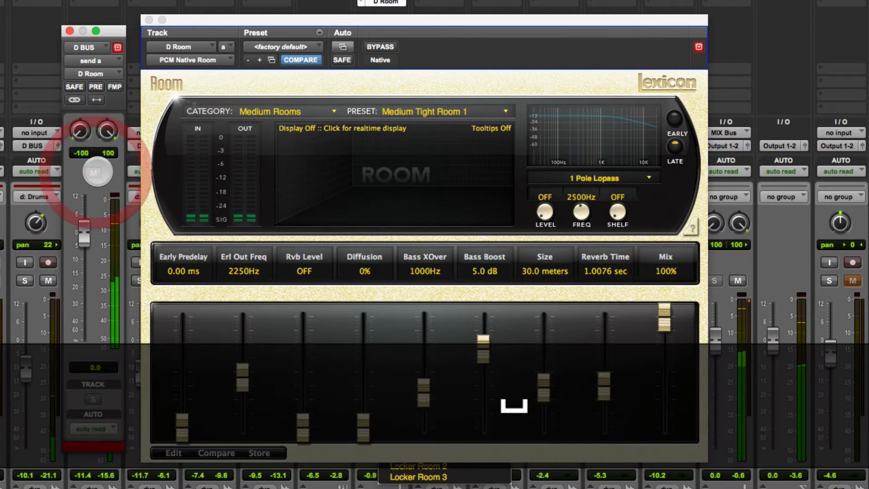
# - Load the Medium Tight Room 2 preset of the room reverb and listen to it during playback
pyautogui.click(428, 111)
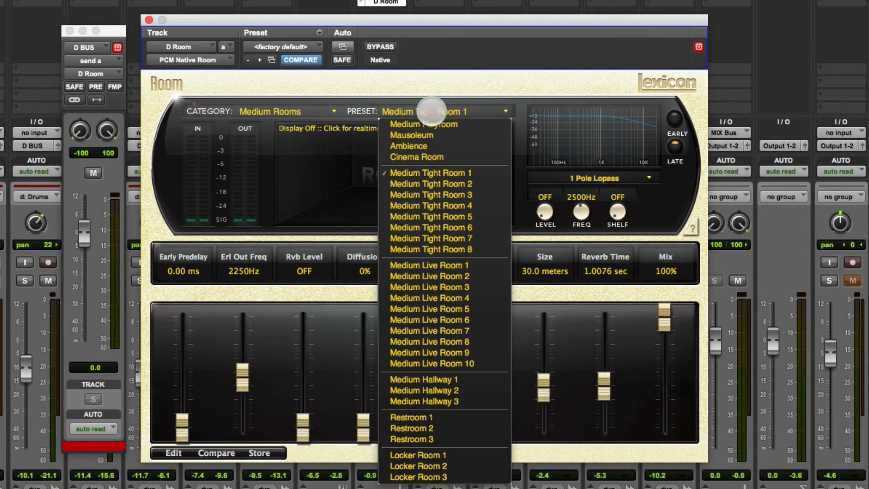
pyautogui.click(440, 184)
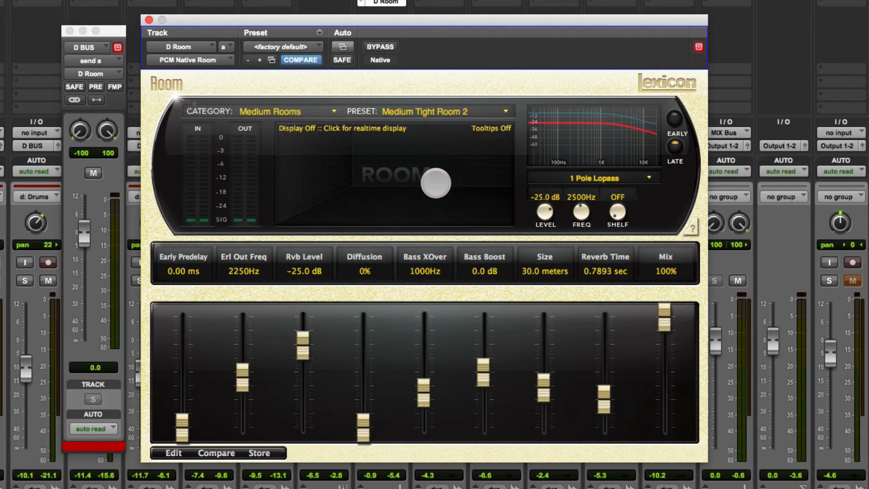
pyautogui.press('space')
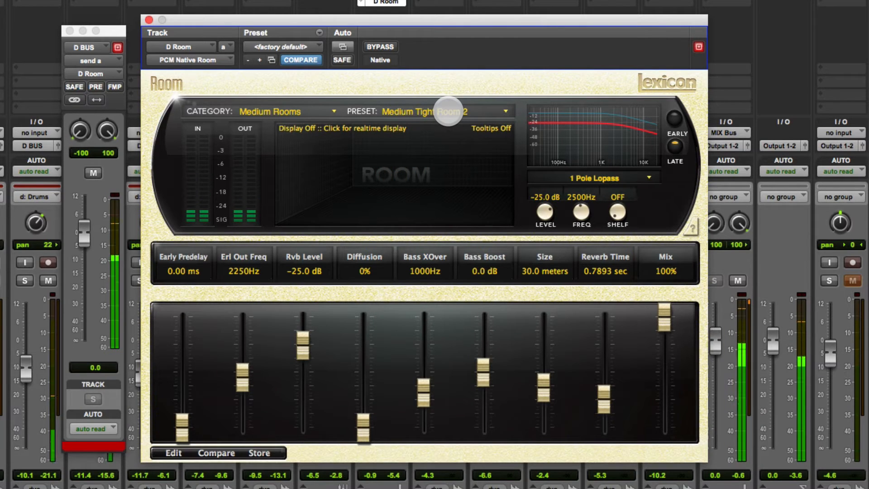
pyautogui.press('space')
# - Audition the Medium Live Room 1 and Medium Live Room 2 presets on the drums during playback
pyautogui.click(448, 111)
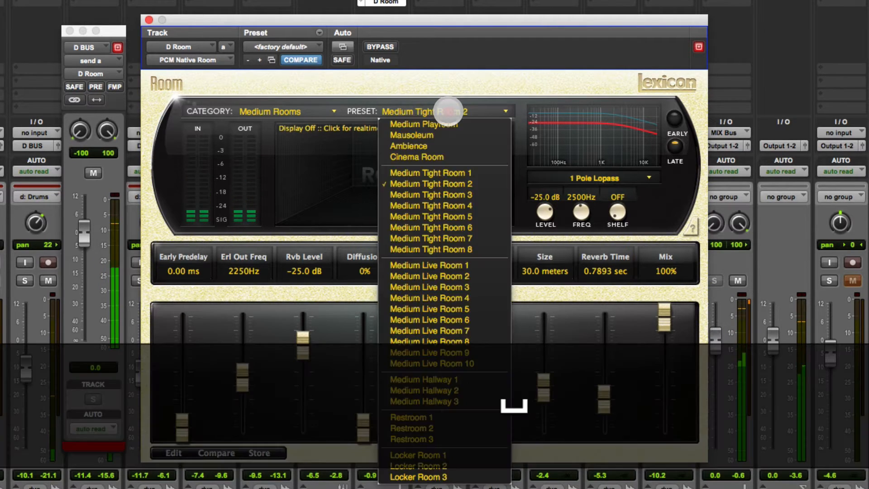
pyautogui.click(416, 265)
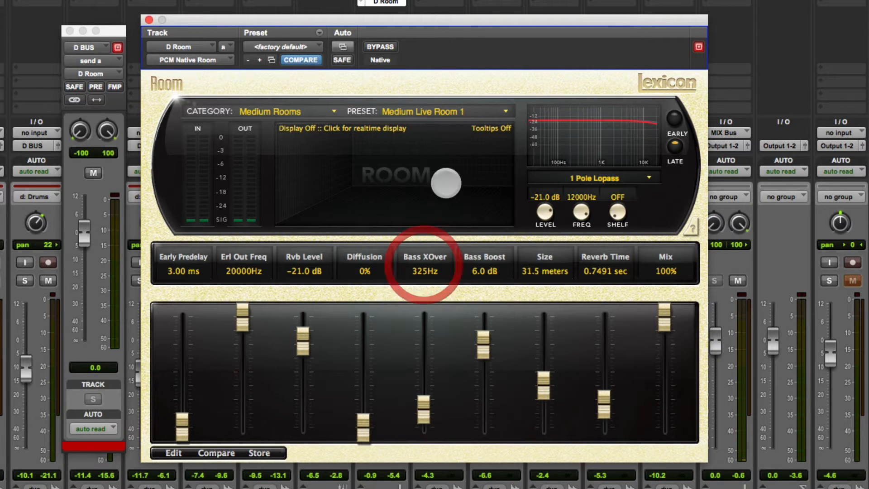
pyautogui.press('space')
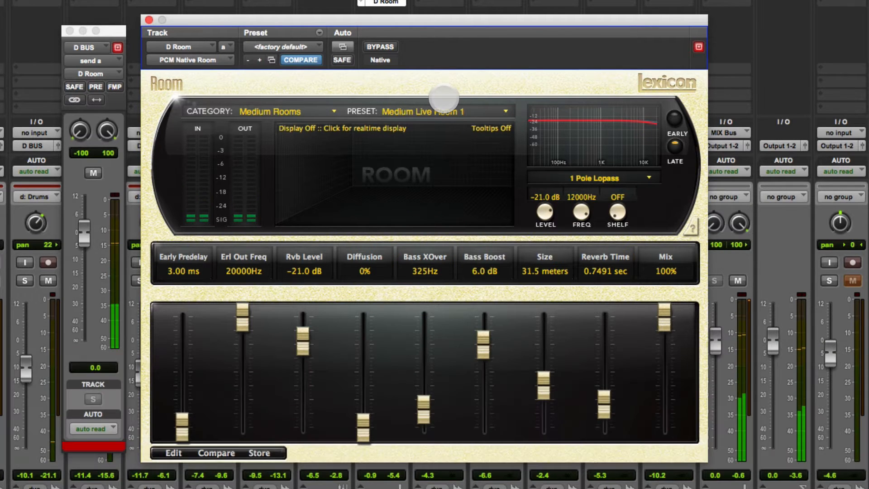
pyautogui.click(431, 111)
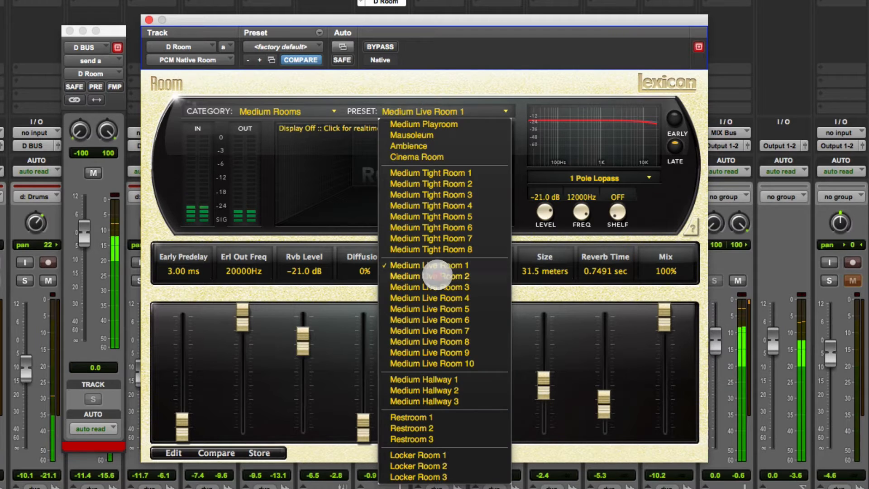
pyautogui.click(437, 276)
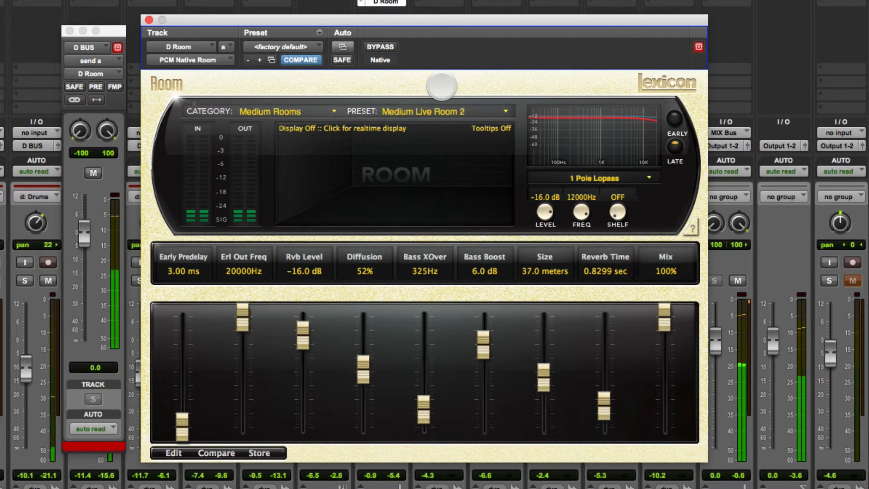
# - Load the Medium Hallway 1 preset and compare the drums with the D Room send muted and unmuted during playback
pyautogui.press('space')
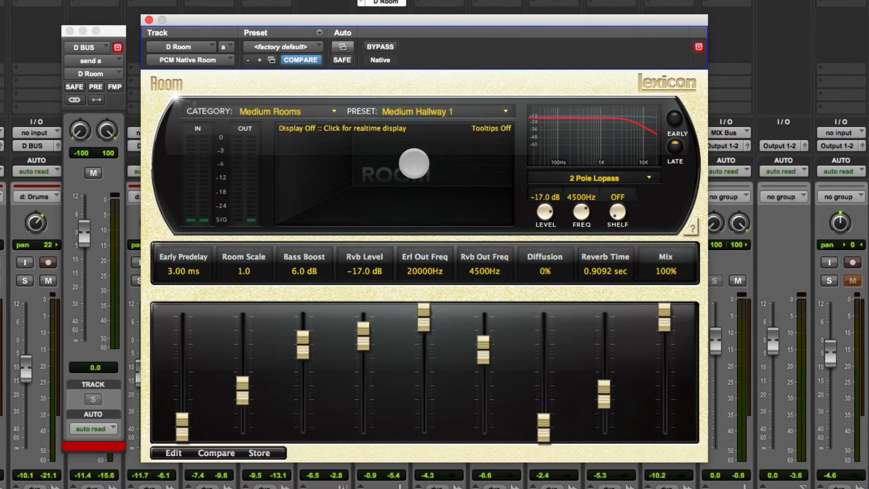
pyautogui.press('space')
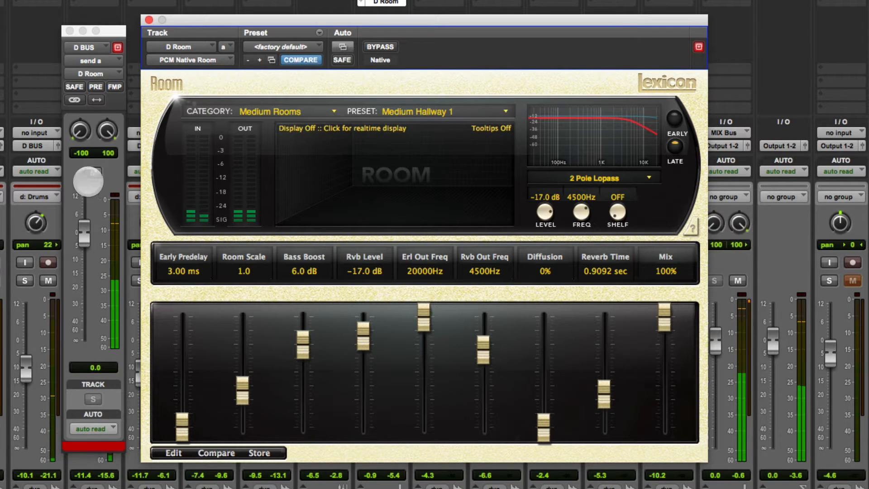
pyautogui.click(95, 172)
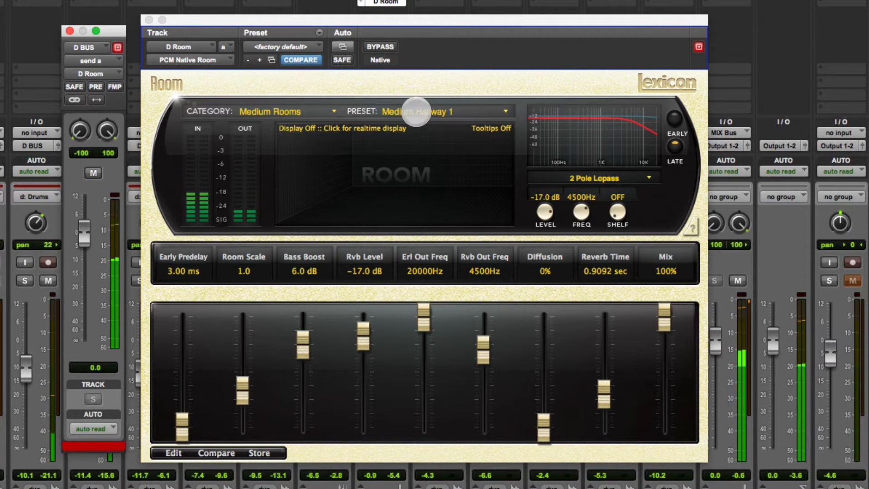
# - Audition the Medium Hallway 2 and Medium Hallway 3 presets of the room reverb while the drums play
pyautogui.click(413, 111)
pyautogui.click(405, 391)
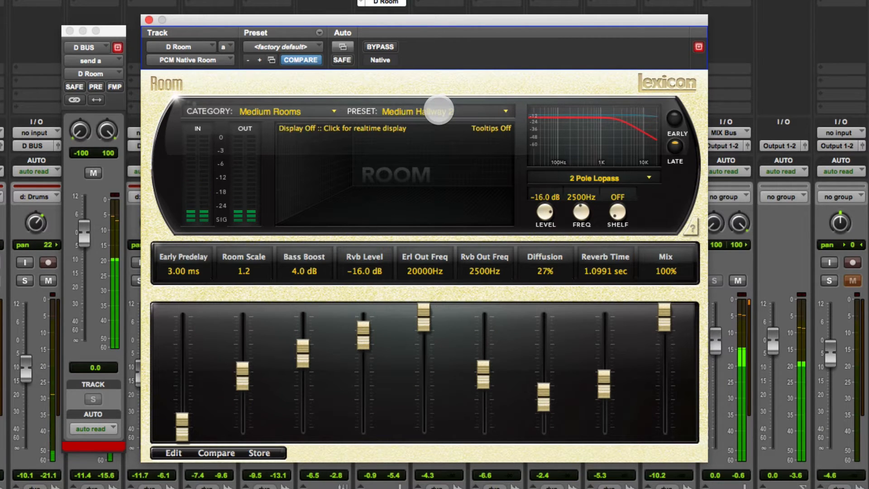
pyautogui.click(437, 112)
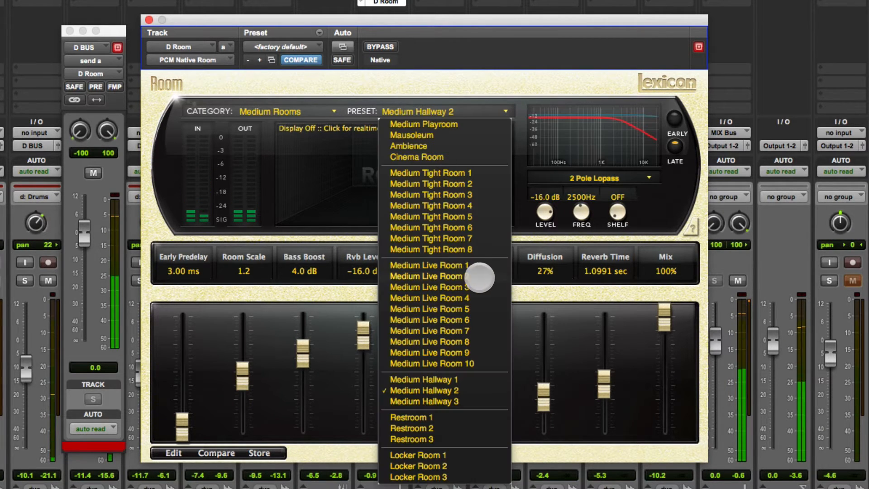
pyautogui.click(421, 401)
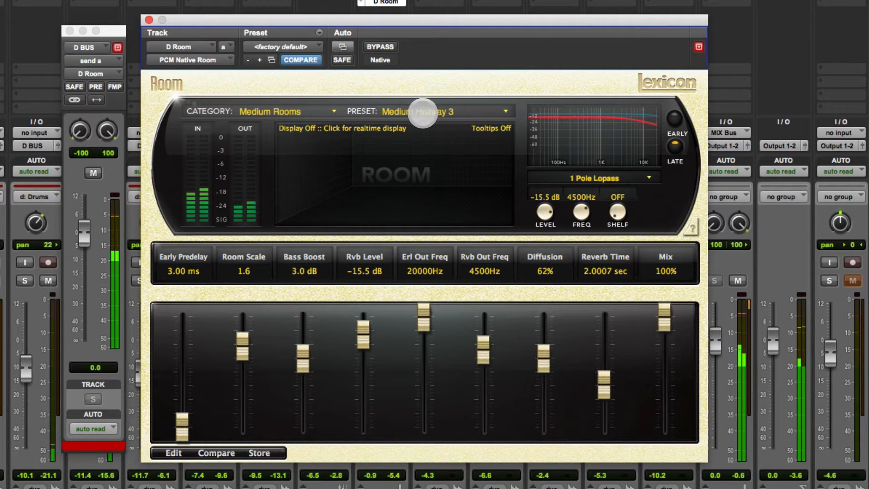
# - Audition the Restroom 1 and Locker Room 1 presets on the playing drums and return to Restroom 1
pyautogui.click(423, 112)
pyautogui.click(417, 414)
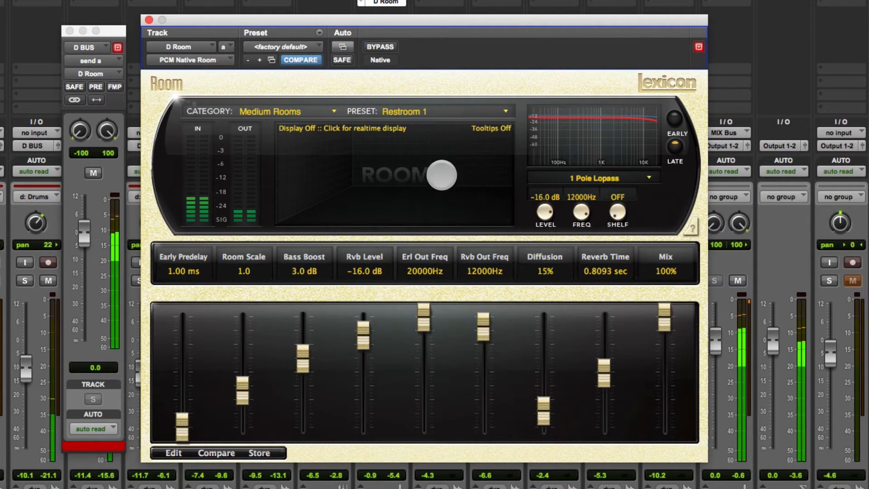
pyautogui.click(427, 112)
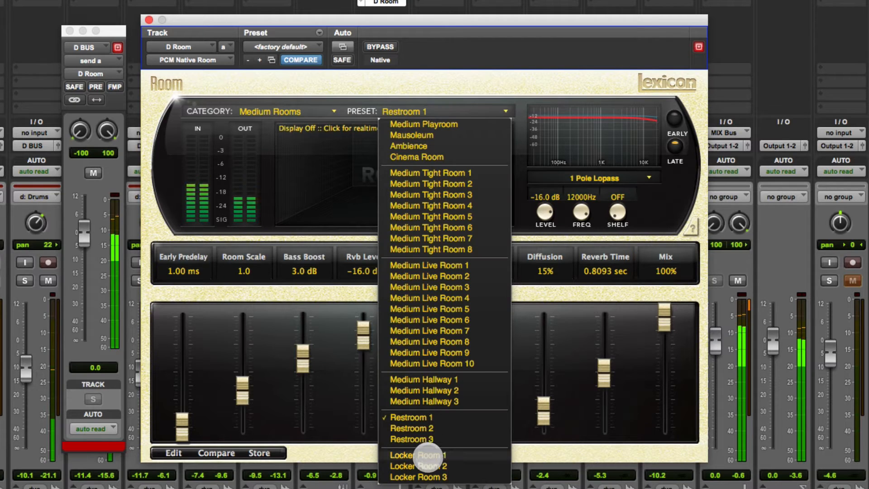
pyautogui.click(430, 454)
pyautogui.click(436, 111)
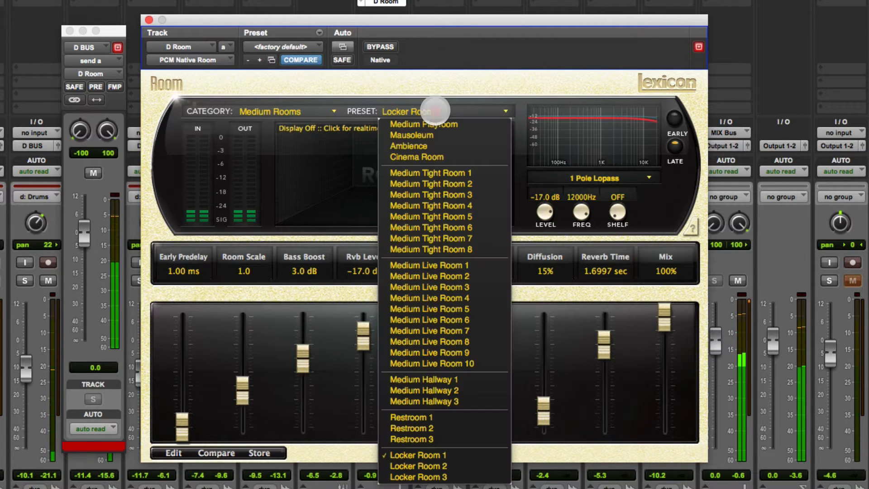
pyautogui.click(413, 417)
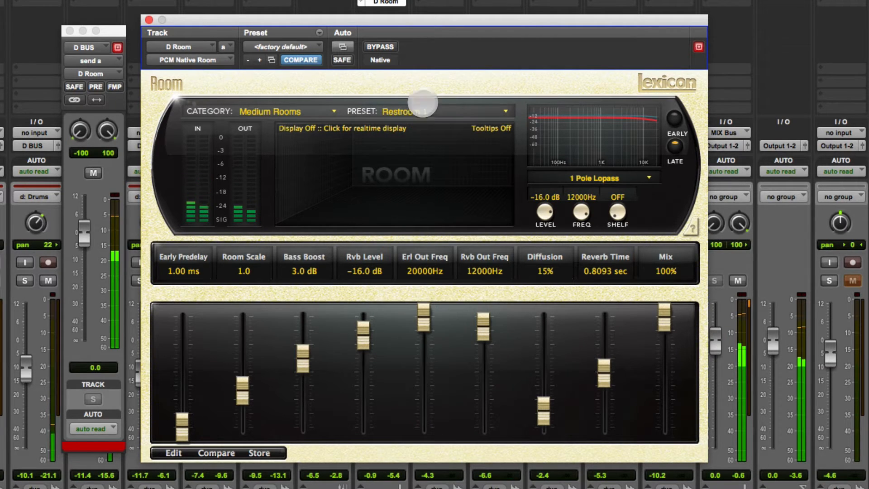
# - Reload the Medium Hallway 2 preset and compare the drums with the D Room send muted and unmuted during playback
pyautogui.click(421, 110)
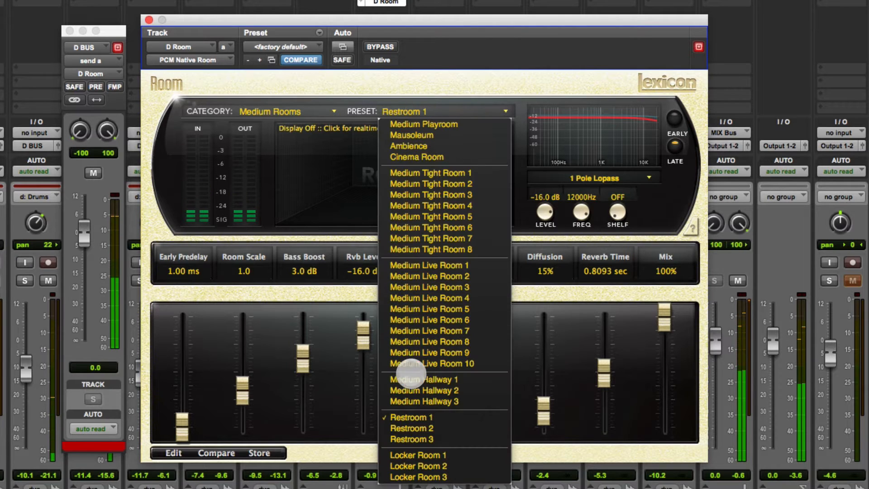
pyautogui.click(408, 391)
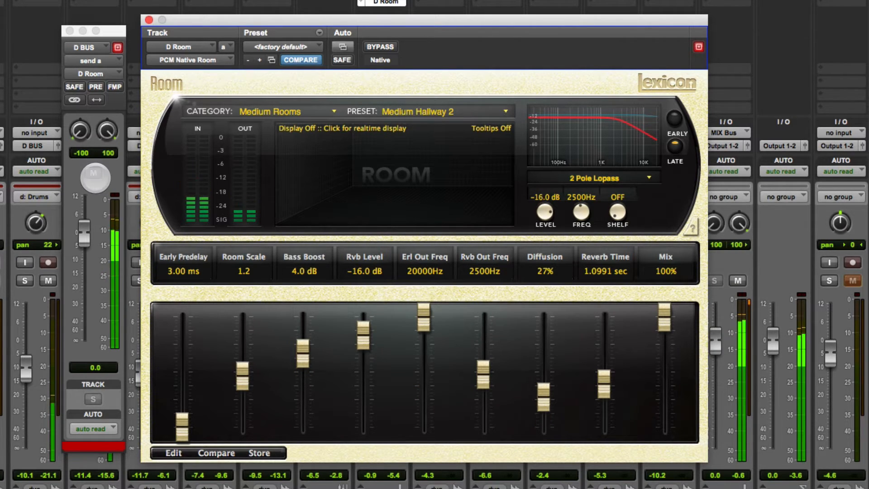
pyautogui.click(94, 175)
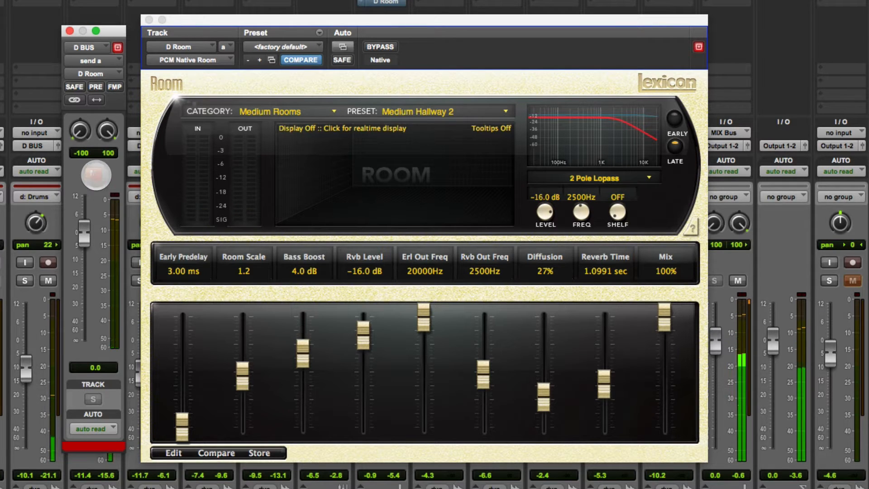
# - Compare the Medium Live Room 2 preset with Medium Hallway 1, stopping and restarting playback to hear the reverb tail
pyautogui.click(412, 110)
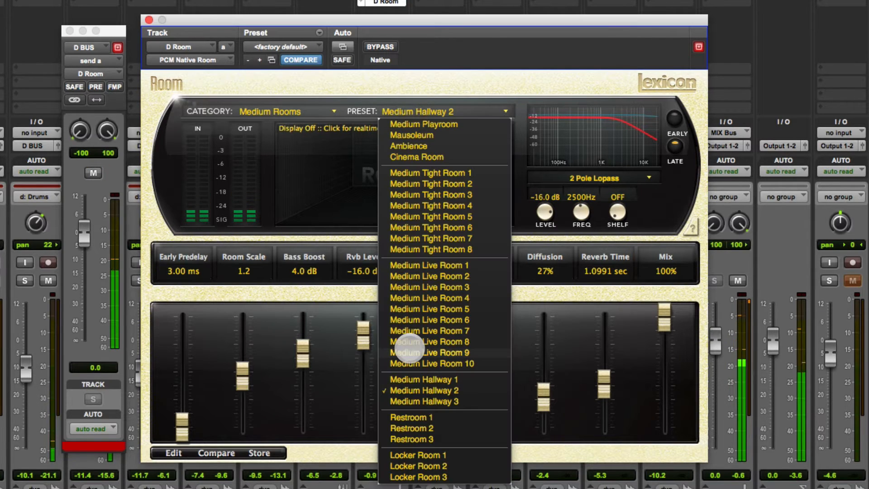
pyautogui.click(430, 276)
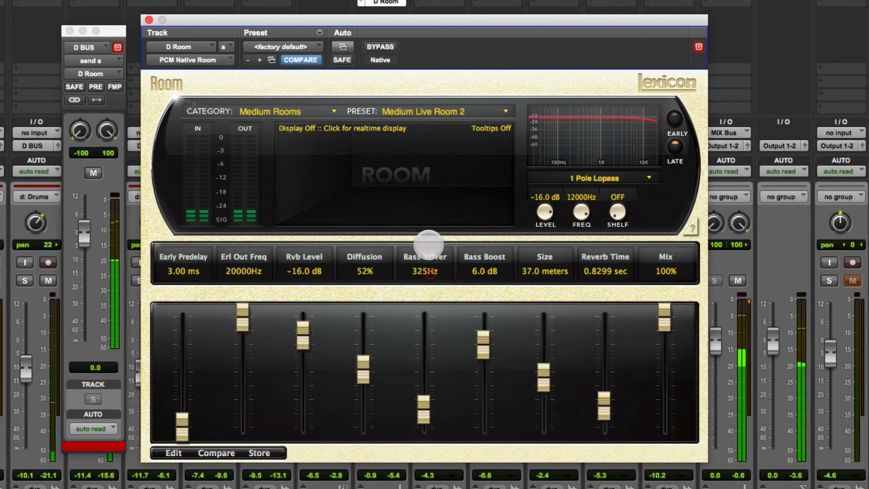
pyautogui.click(417, 111)
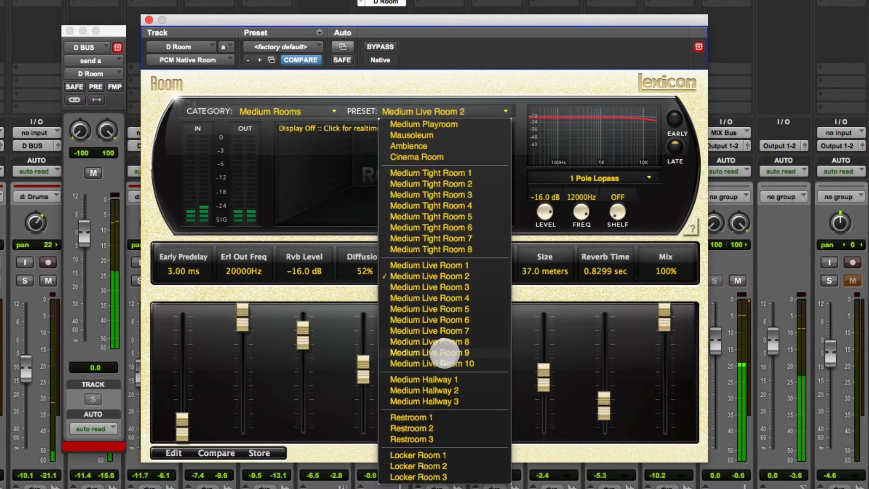
pyautogui.click(428, 379)
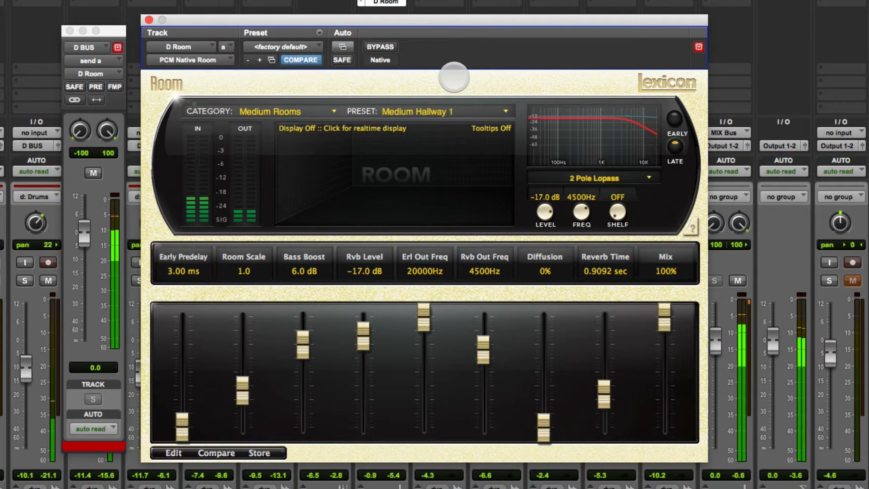
pyautogui.press('space')
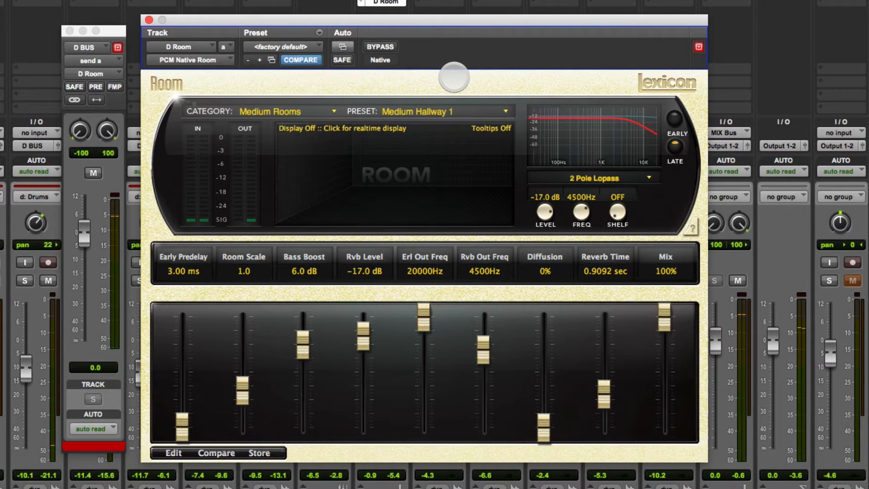
pyautogui.press('space')
# - Audition the Cinema Room, Ambience and Mausoleum presets of the room reverb while the drums play
pyautogui.click(430, 110)
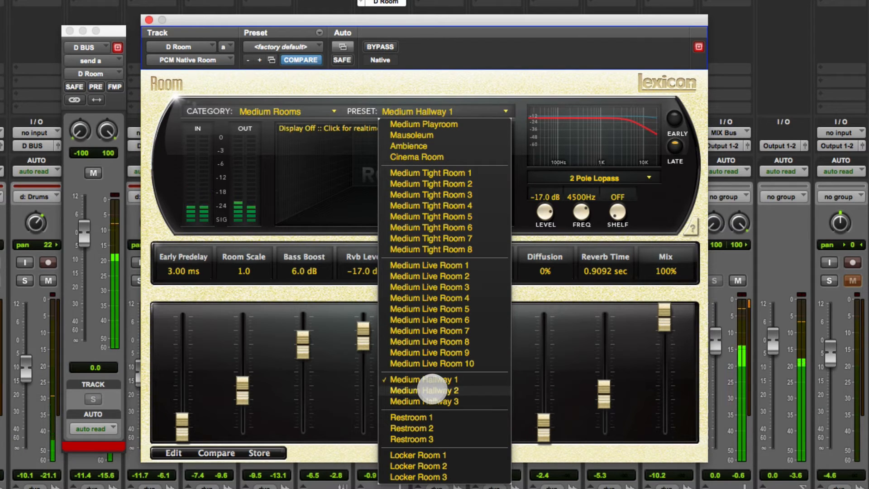
pyautogui.click(416, 156)
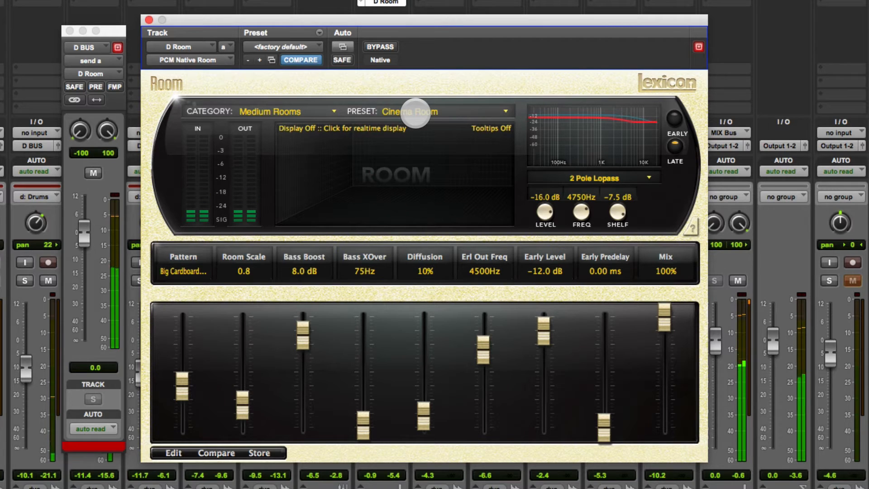
pyautogui.click(416, 112)
pyautogui.click(416, 100)
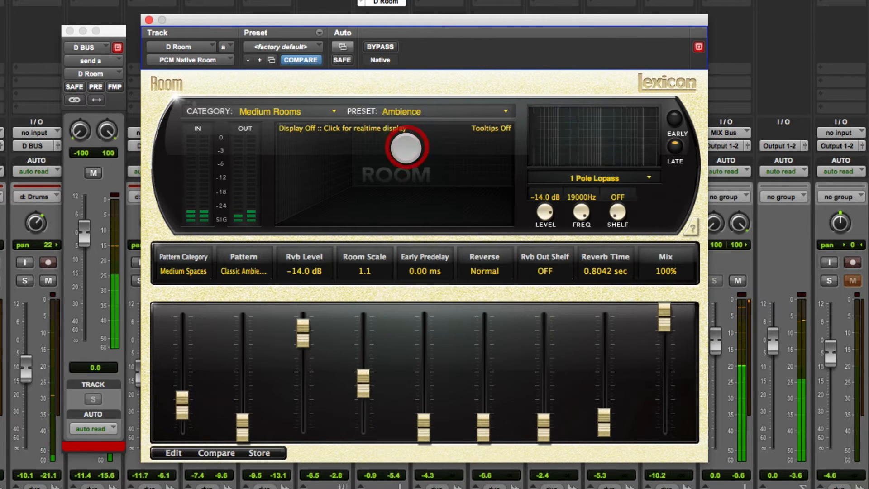
pyautogui.click(415, 109)
pyautogui.click(402, 93)
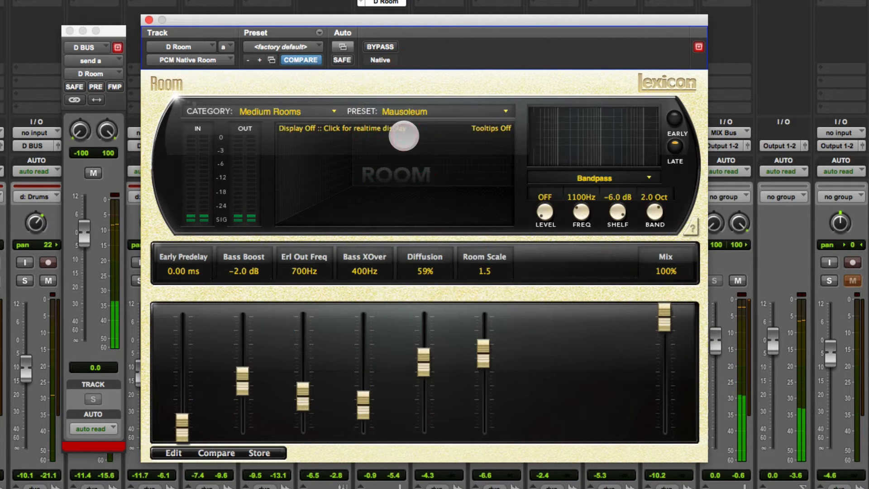
# - Load the Medium Playroom preset and compare the drums with the D Room send muted and unmuted during playback
pyautogui.click(426, 112)
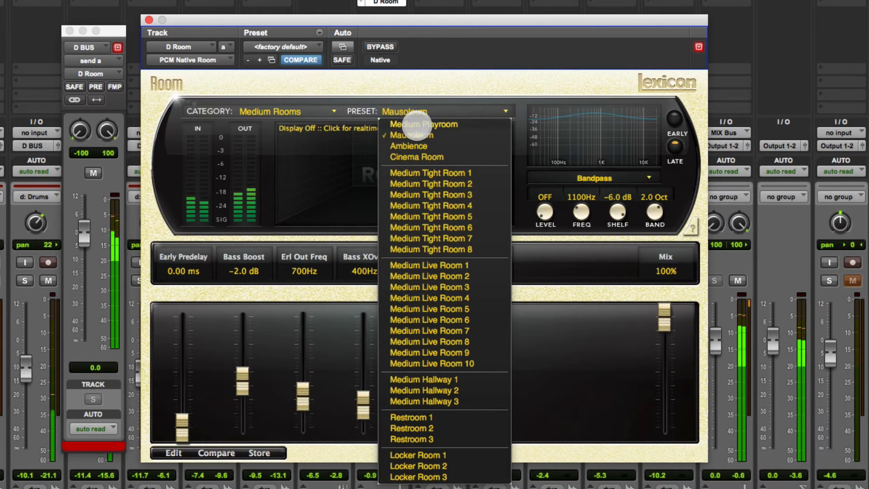
pyautogui.click(416, 124)
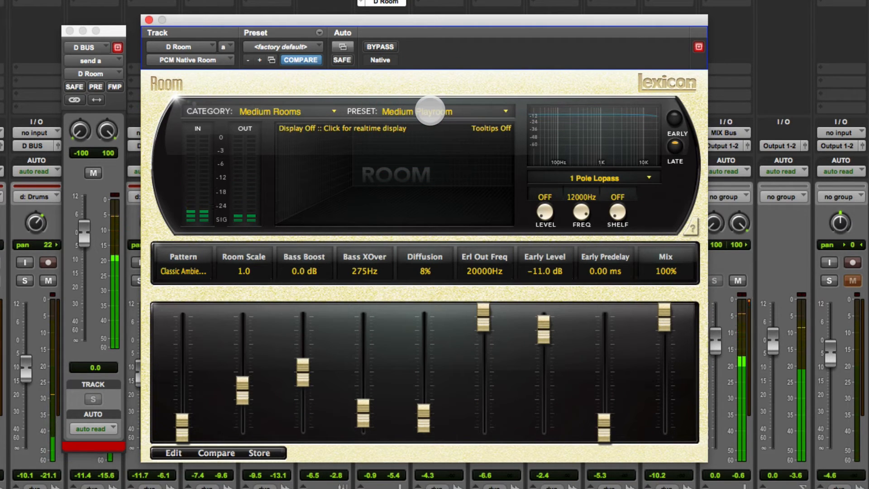
pyautogui.click(92, 173)
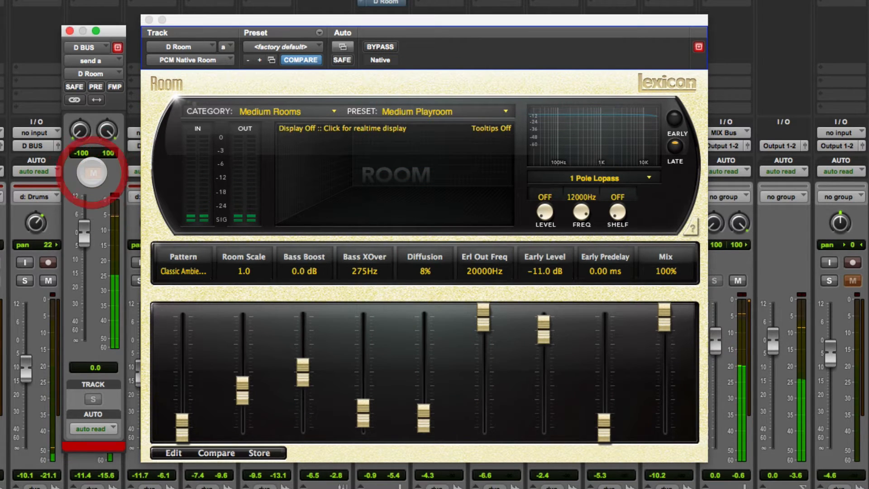
pyautogui.click(93, 172)
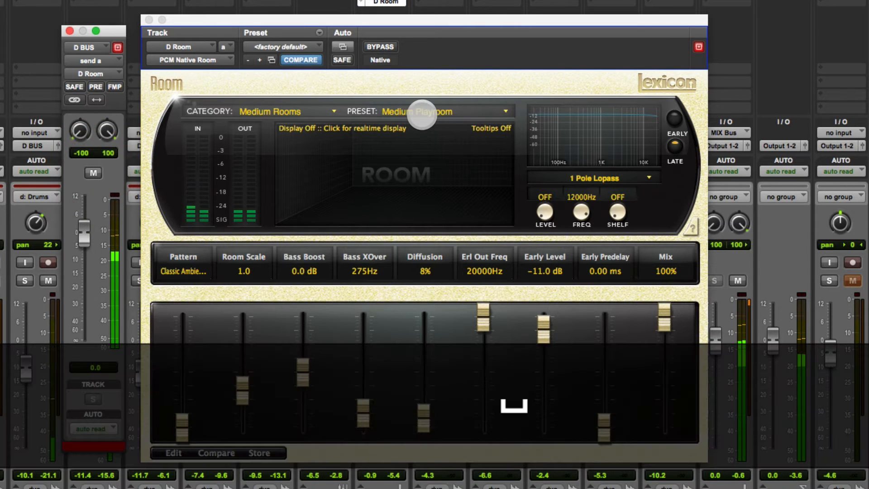
# - Switch the room reverb back to the Mausoleum preset and listen to it with the drums
pyautogui.click(417, 113)
pyautogui.click(411, 135)
pyautogui.press('space')
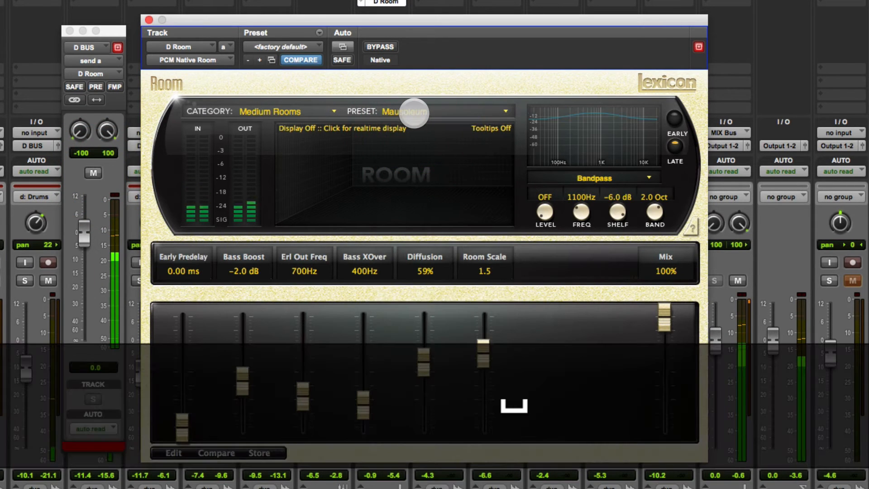
# - Switch the room reverb back to the Medium Playroom preset and audition it briefly with the drums
pyautogui.press('space')
pyautogui.click(415, 111)
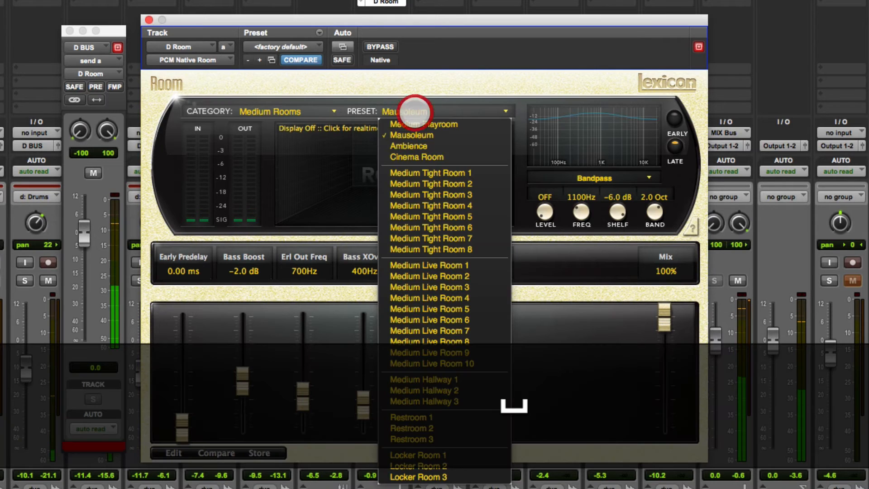
pyautogui.click(413, 121)
pyautogui.press('space')
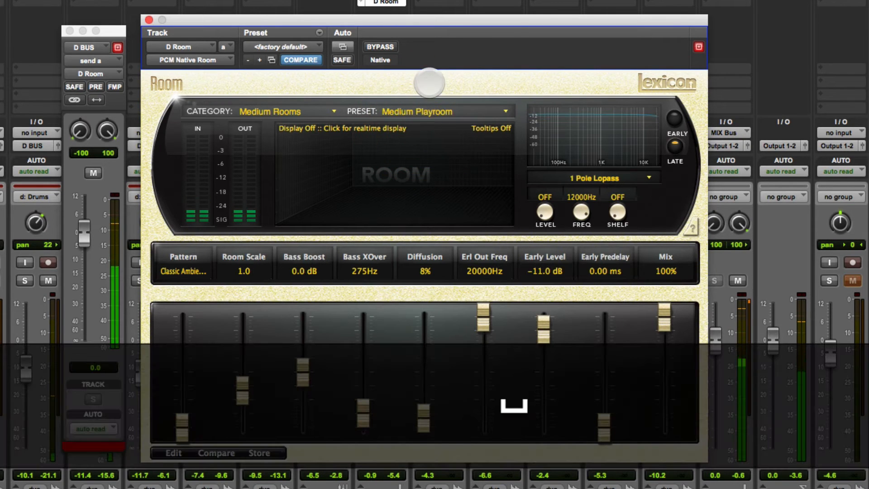
pyautogui.press('space')
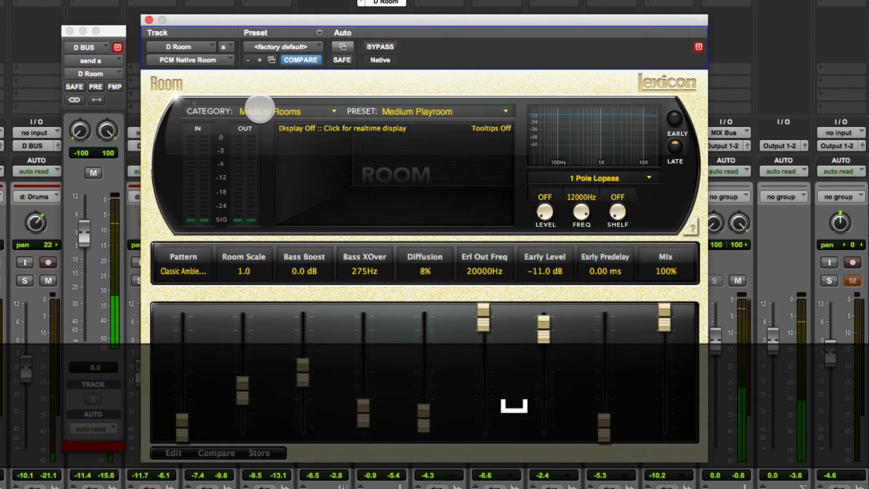
# - Change the reverb category to Large Rooms and audition the Large Playroom preset with the drums
pyautogui.click(258, 108)
pyautogui.click(264, 145)
pyautogui.press('space')
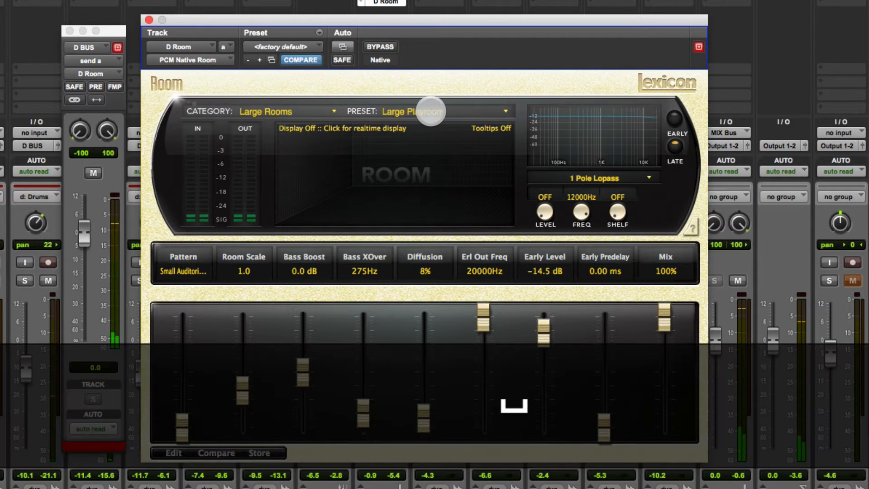
pyautogui.press('space')
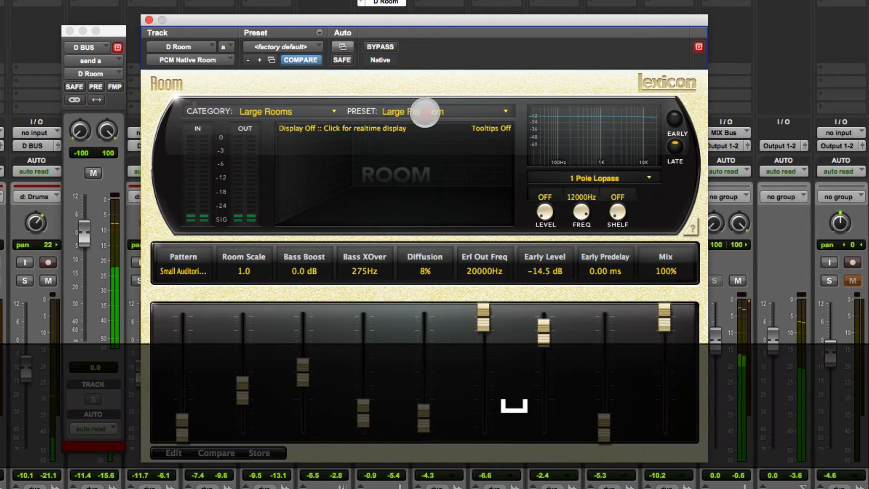
# - Audition the Large Stairwell 1, 2 and 3 presets, stopping playback before each change and restarting it after
pyautogui.click(424, 112)
pyautogui.click(428, 126)
pyautogui.press('space')
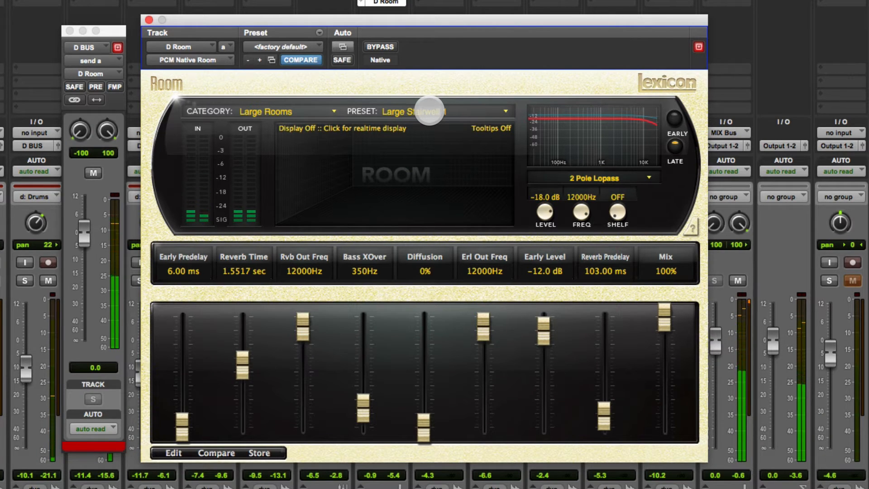
pyautogui.press('space')
pyautogui.click(429, 111)
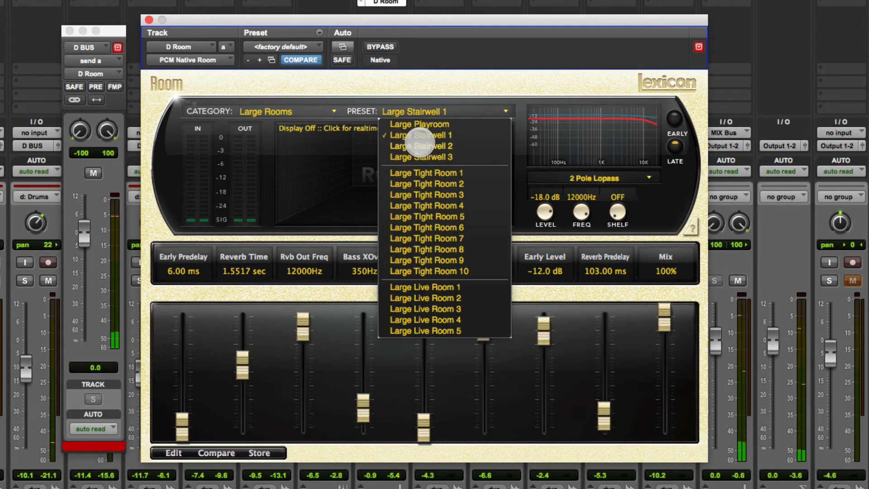
pyautogui.click(420, 144)
pyautogui.press('space')
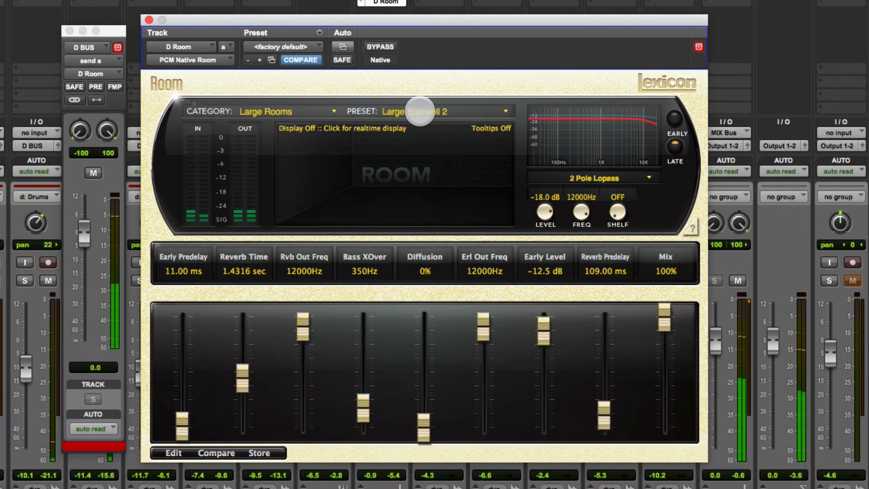
pyautogui.press('space')
pyautogui.click(420, 111)
pyautogui.click(412, 160)
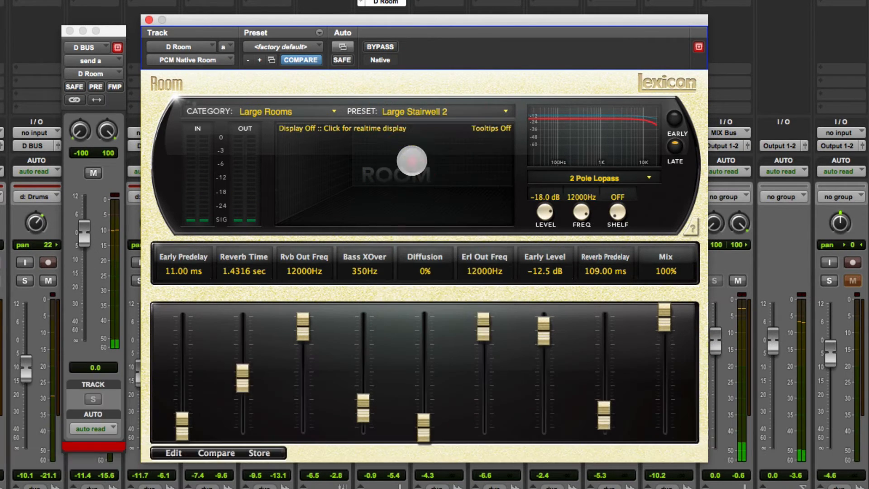
pyautogui.press('space')
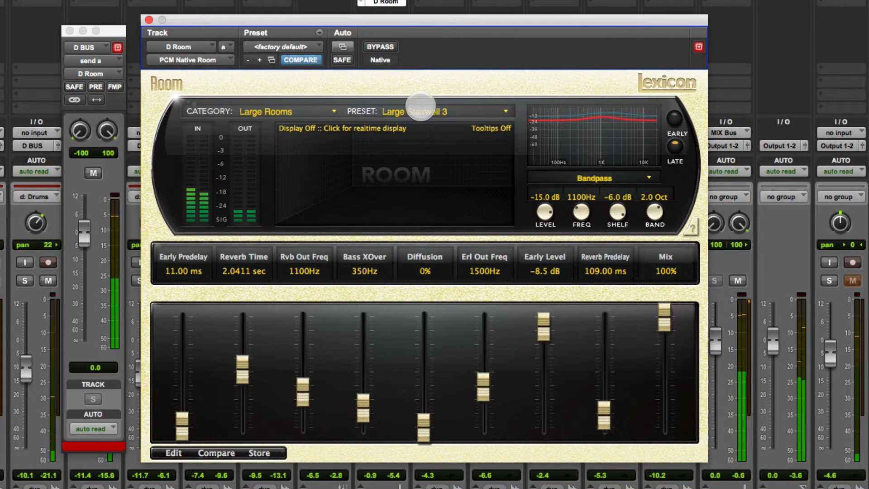
# - Audition the Large Tight Room 1 and Large Tight Room 2 presets while the drums play
pyautogui.click(421, 109)
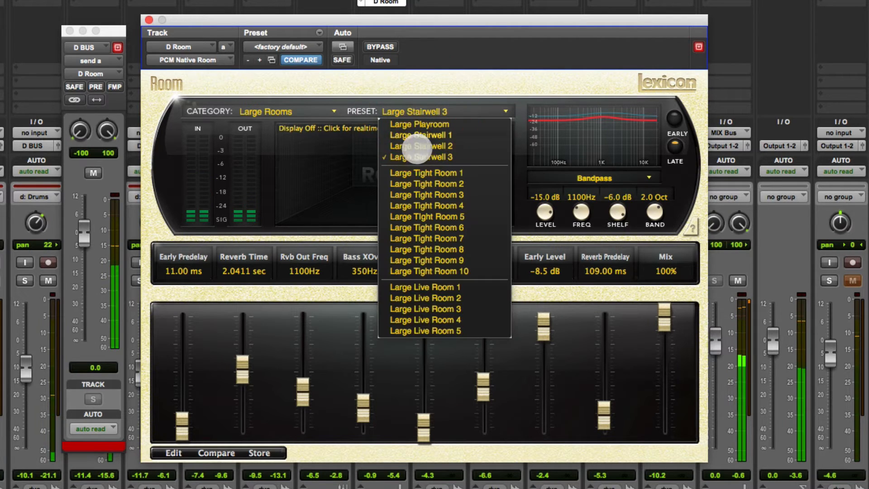
pyautogui.click(415, 172)
pyautogui.click(415, 111)
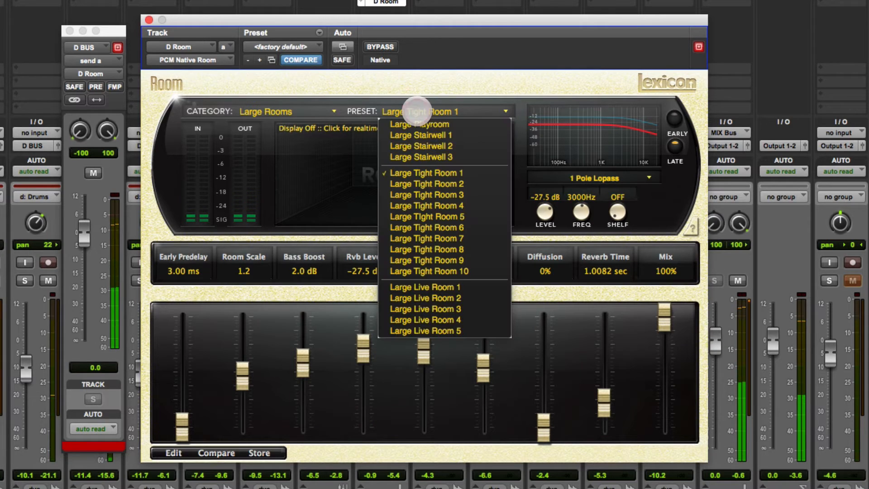
pyautogui.click(414, 183)
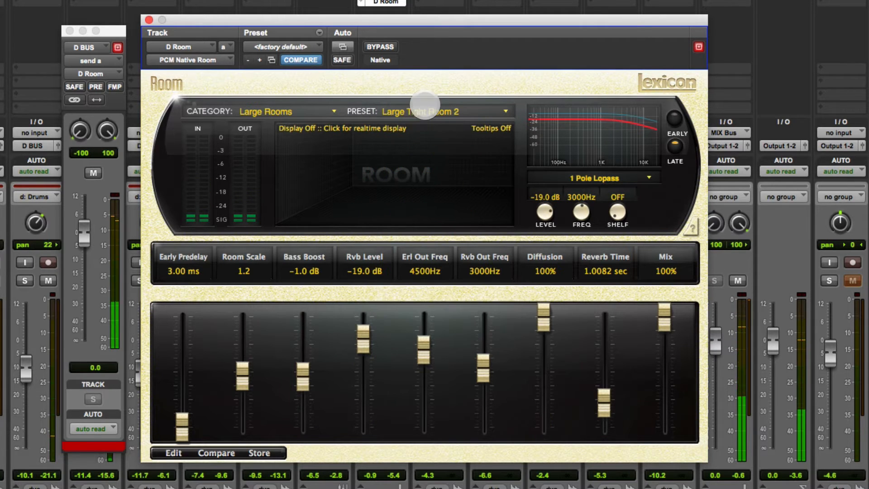
# - Audition the Large Live Room 1, 2 and 3 presets of the room reverb during playback
pyautogui.click(421, 101)
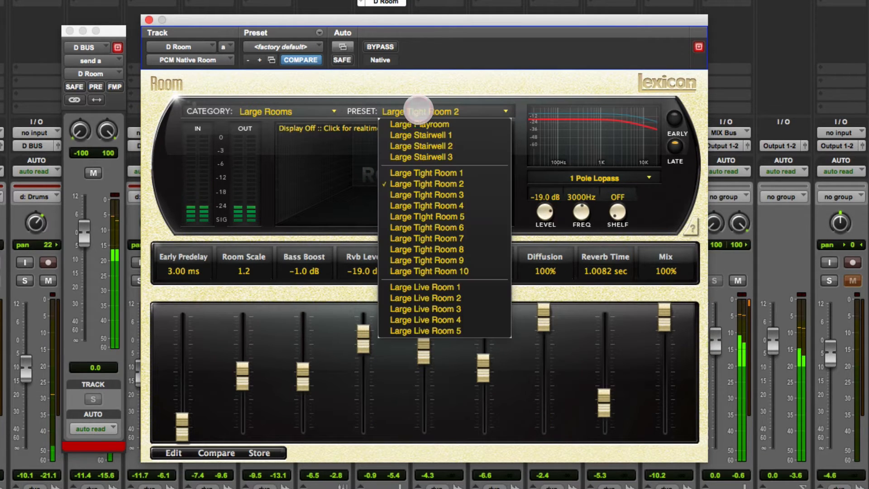
pyautogui.click(418, 290)
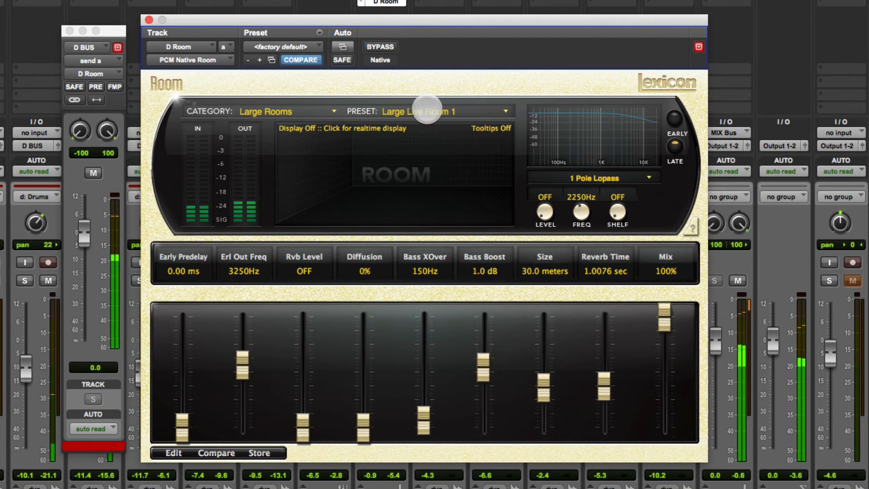
pyautogui.click(426, 110)
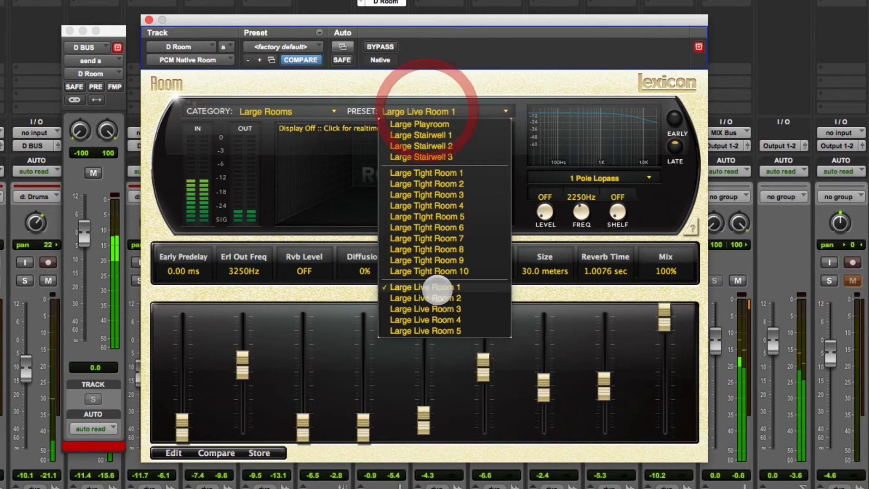
pyautogui.click(431, 299)
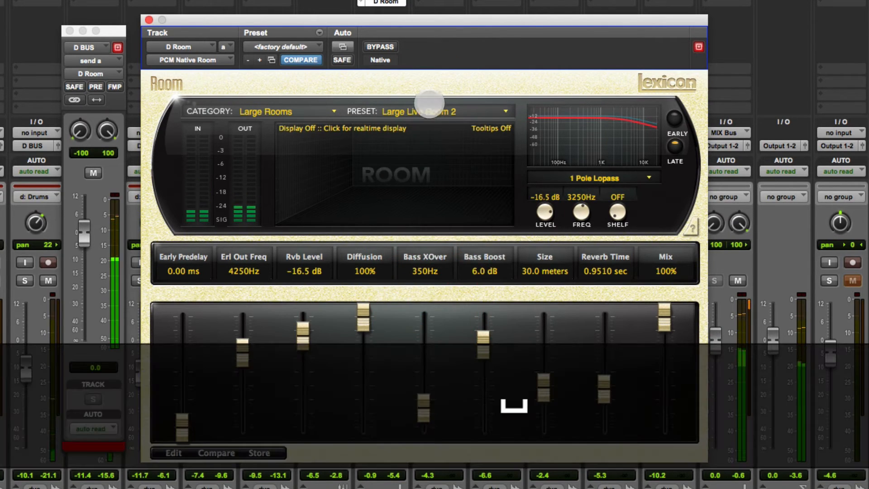
pyautogui.click(422, 110)
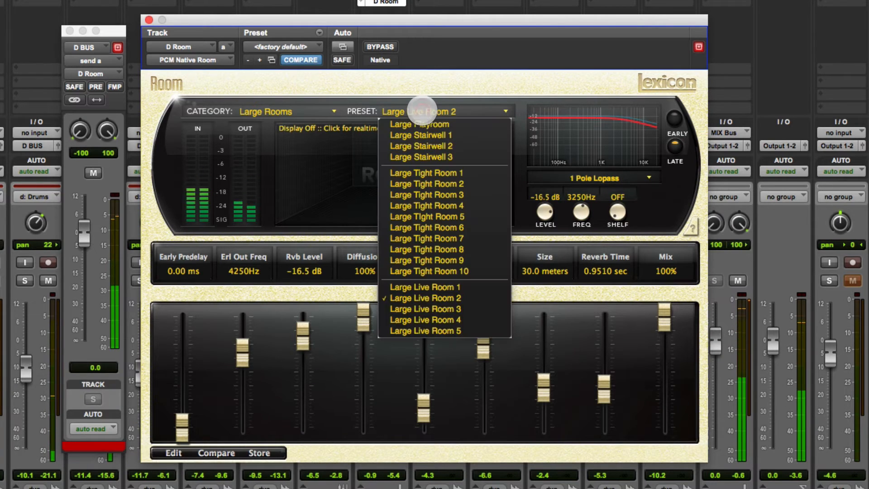
pyautogui.click(422, 313)
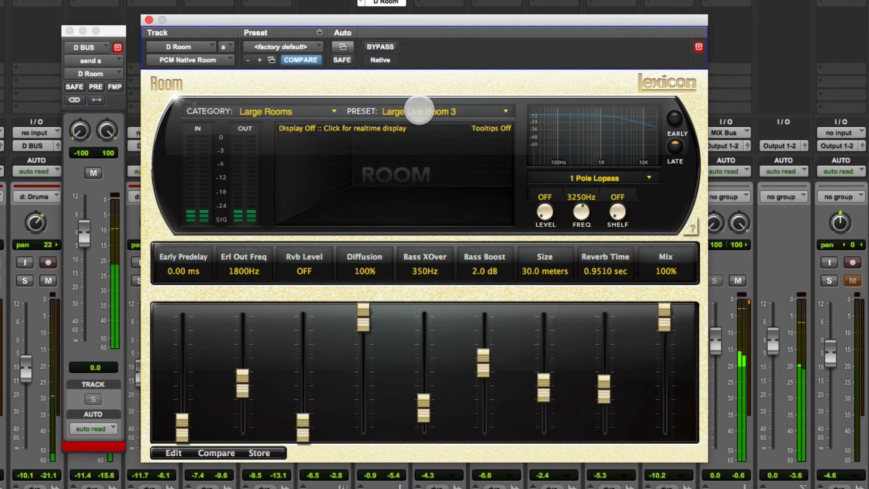
# - Compare the Large Playroom preset with Large Stairwell 1 during playback, ending by stopping the transport
pyautogui.click(419, 111)
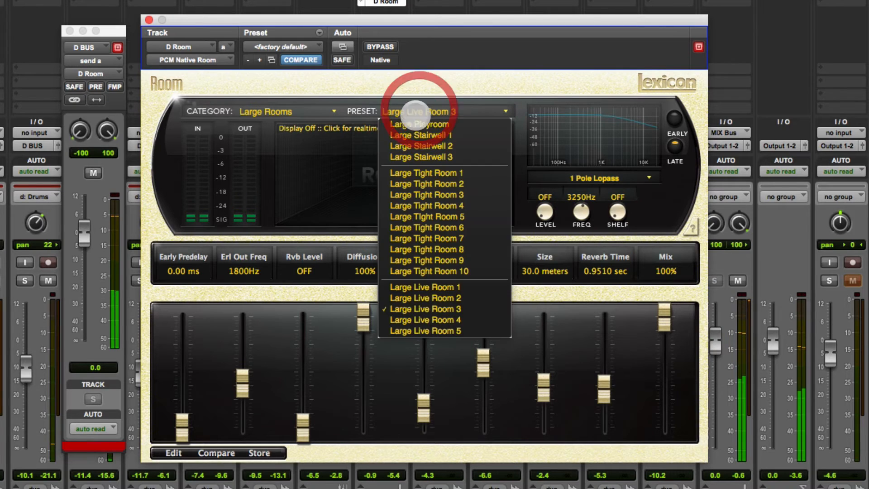
pyautogui.click(411, 116)
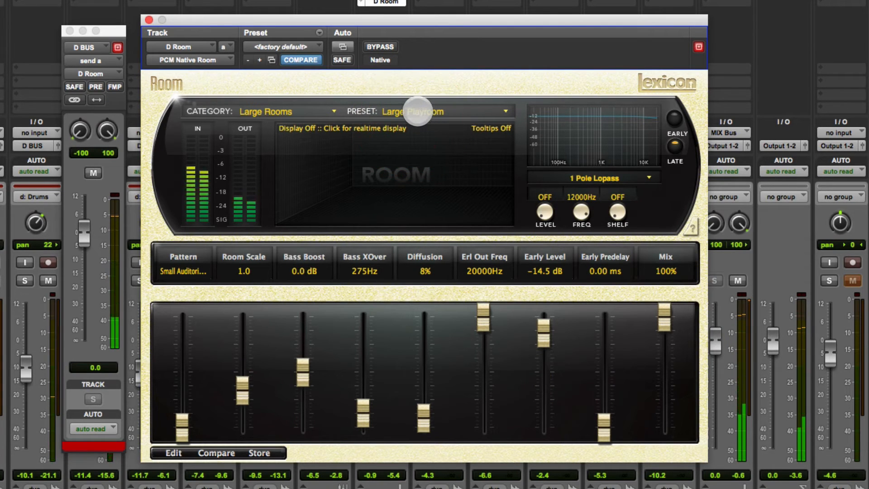
pyautogui.click(413, 111)
pyautogui.click(413, 134)
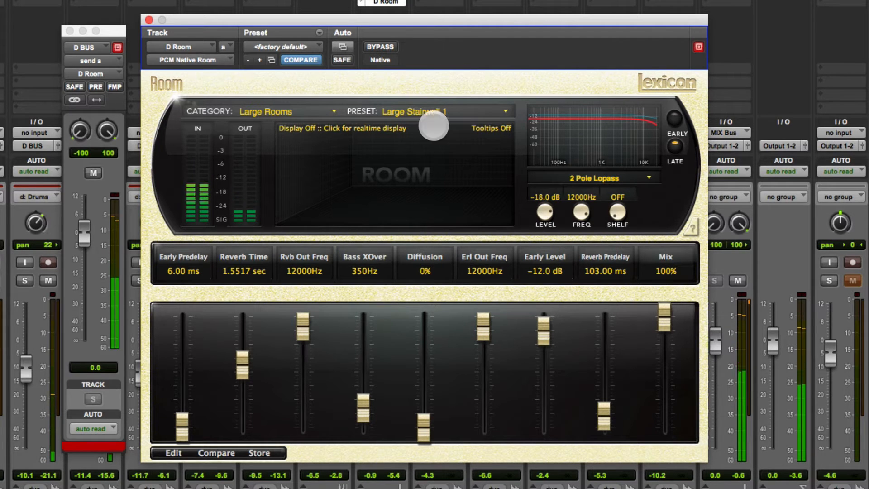
pyautogui.press('space')
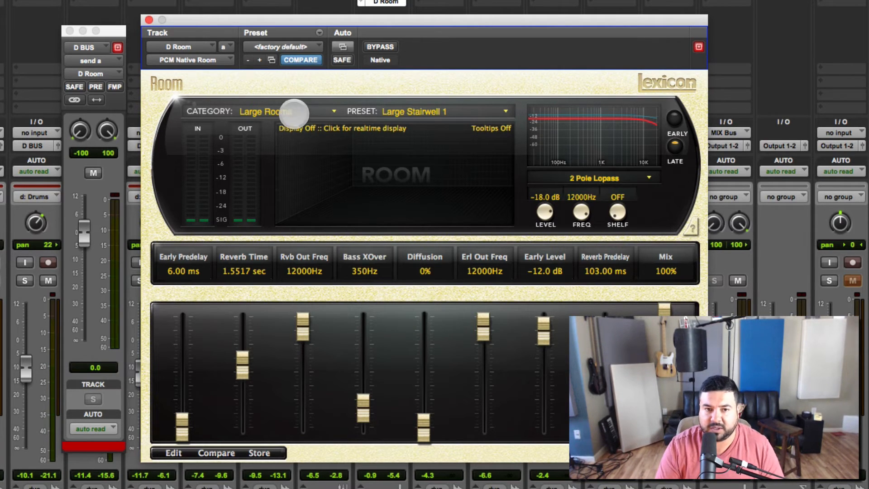
# - Switch the category to Small Rooms with the Small Live Room 2 preset and compare the drums with the D Room send muted and unmuted
pyautogui.click(291, 111)
pyautogui.click(290, 125)
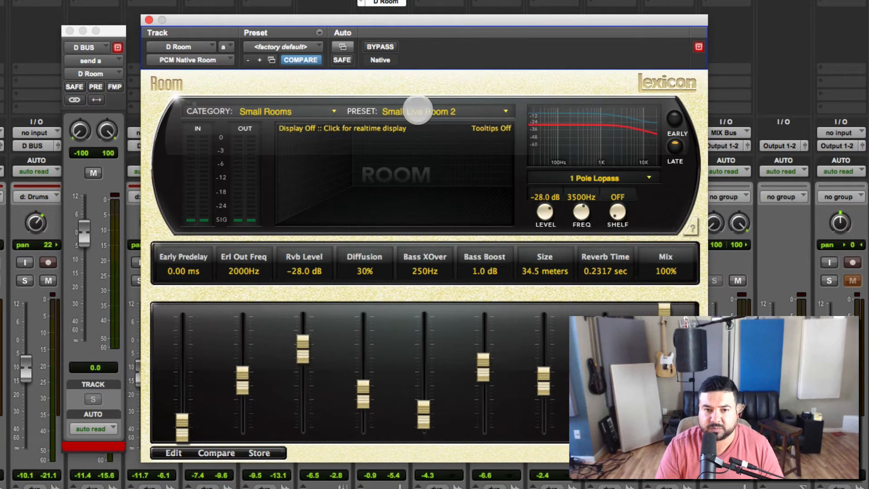
pyautogui.click(414, 113)
pyautogui.click(465, 72)
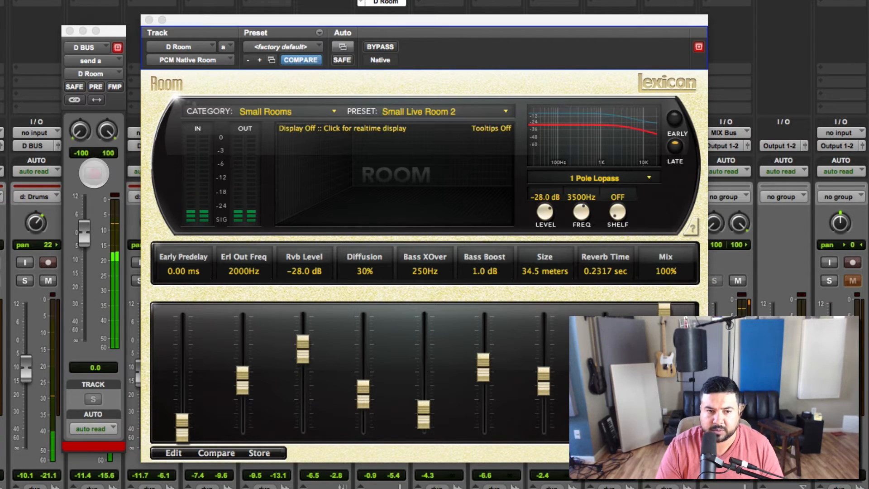
pyautogui.click(94, 173)
pyautogui.click(93, 173)
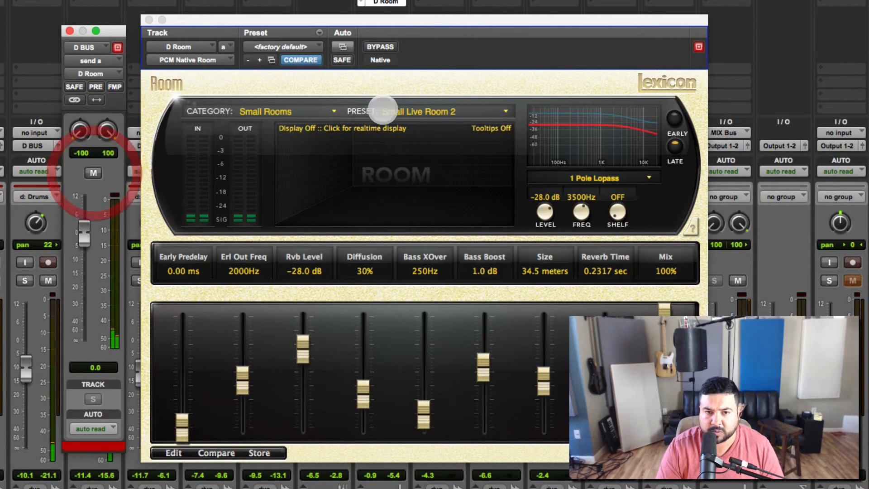
pyautogui.press('space')
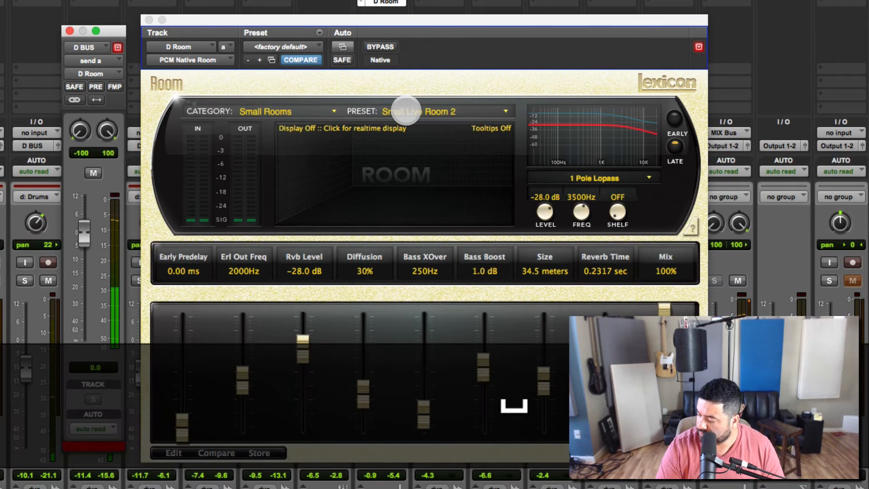
# - Load the Medium Live Room 2 preset from the Medium Rooms category and check the drums with the D Room send muted
pyautogui.click(303, 111)
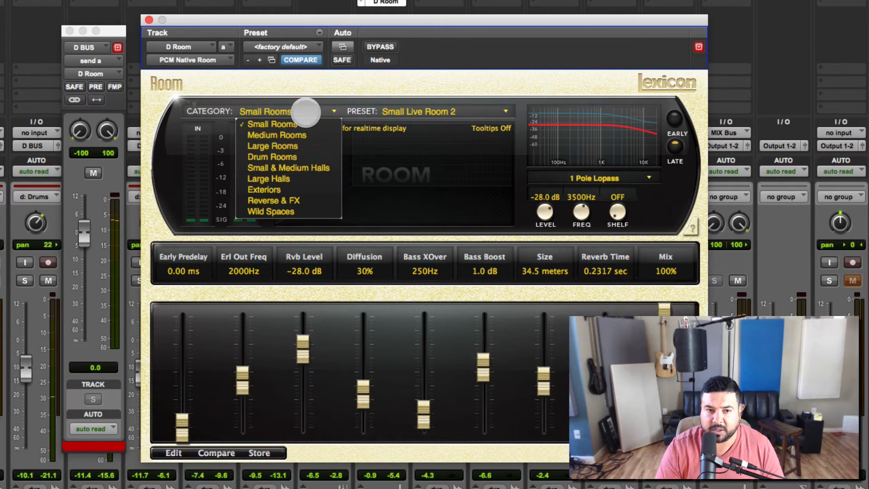
pyautogui.click(290, 135)
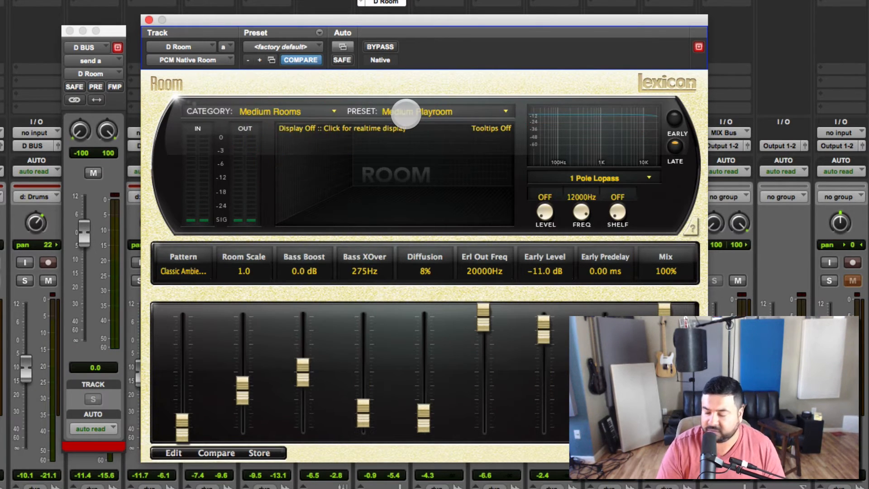
pyautogui.click(413, 111)
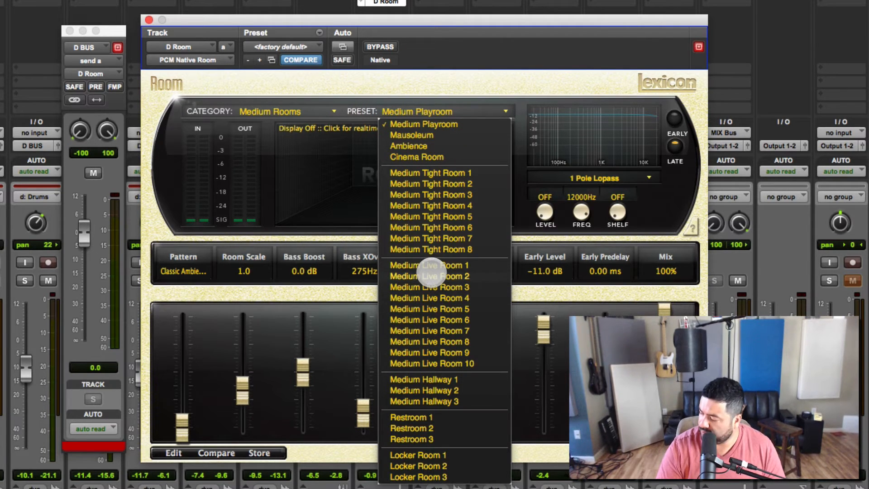
pyautogui.click(431, 275)
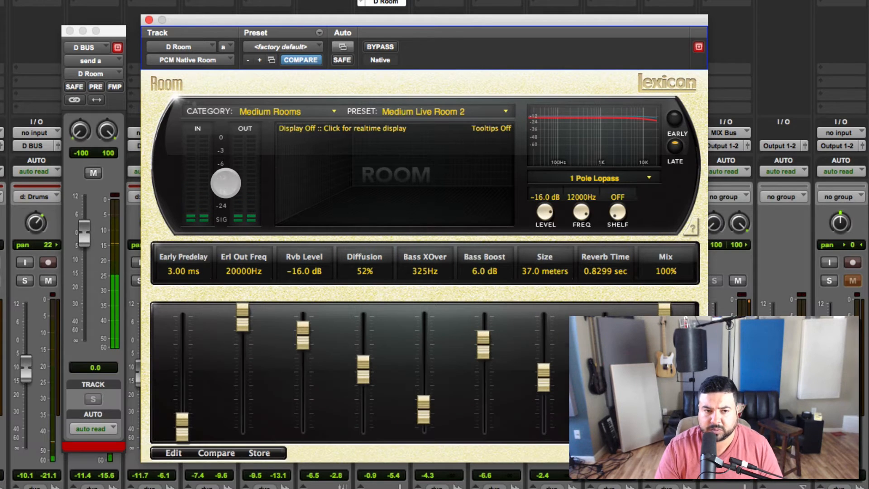
pyautogui.click(93, 172)
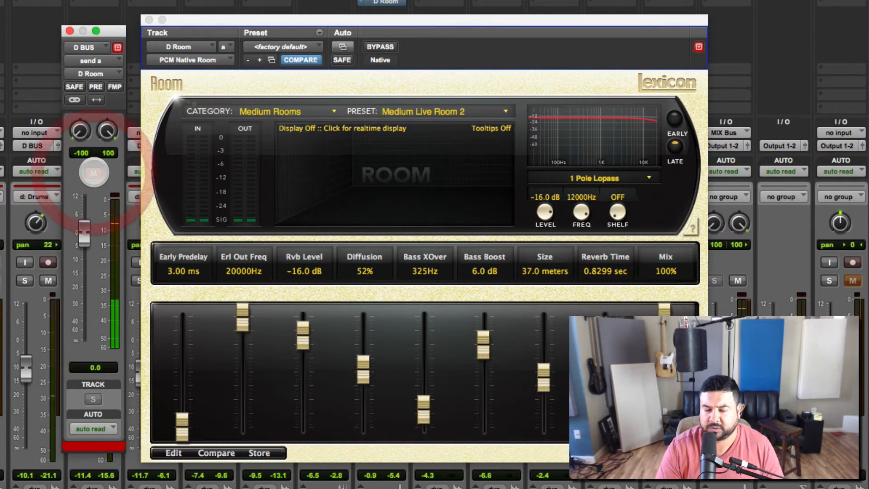
# - Switch to the Small Rooms category and back to Medium Rooms during playback to compare Small Live Room 2 with Medium Live Room 2
pyautogui.click(293, 113)
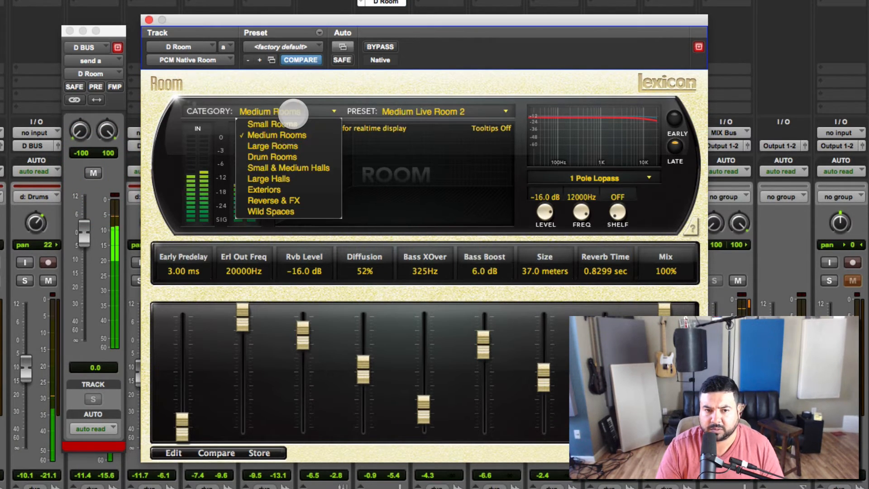
pyautogui.click(272, 123)
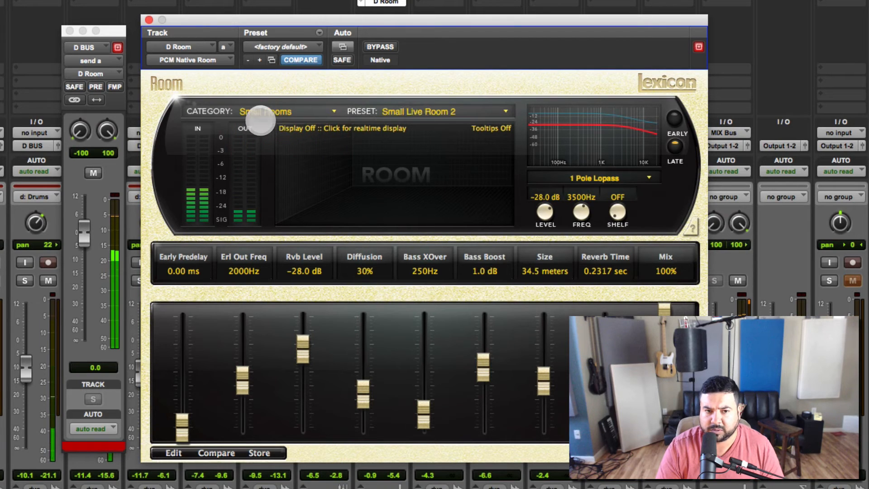
pyautogui.click(260, 120)
pyautogui.click(254, 135)
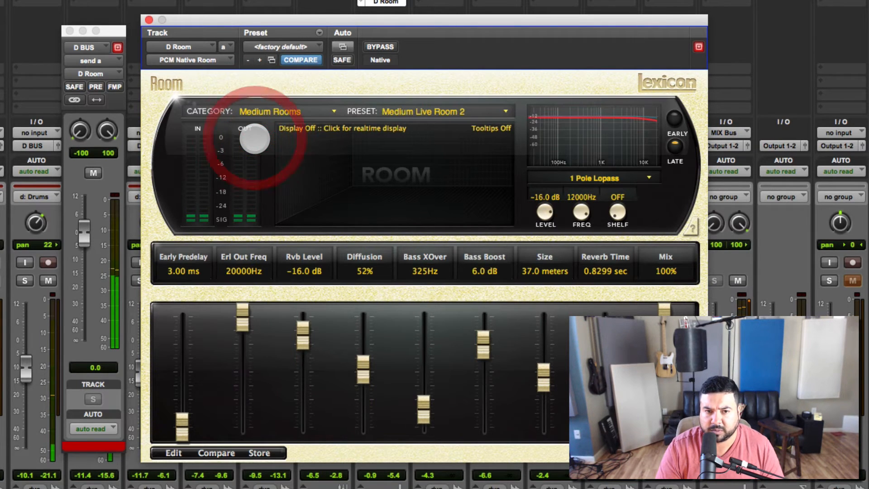
# - Switch the D Room reverb to the Large Rooms category with Large Stairwell 1 and play the drums through it
pyautogui.press('space')
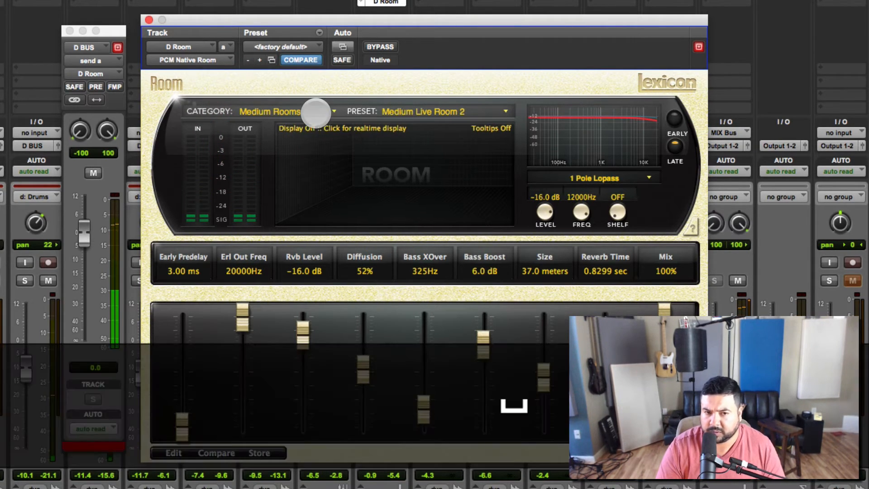
pyautogui.click(318, 111)
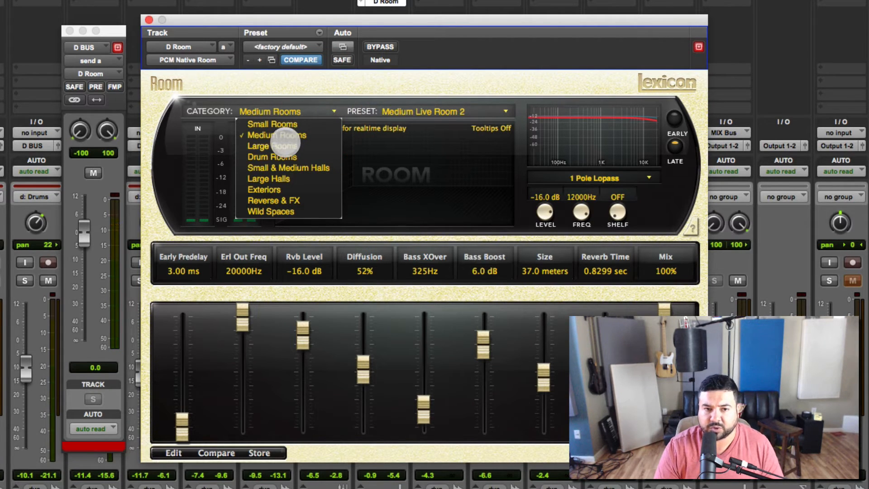
pyautogui.click(284, 145)
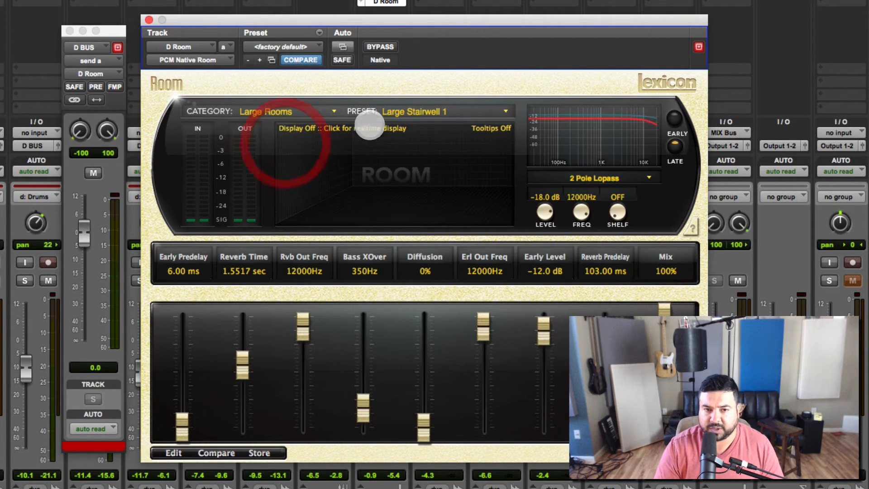
pyautogui.click(402, 112)
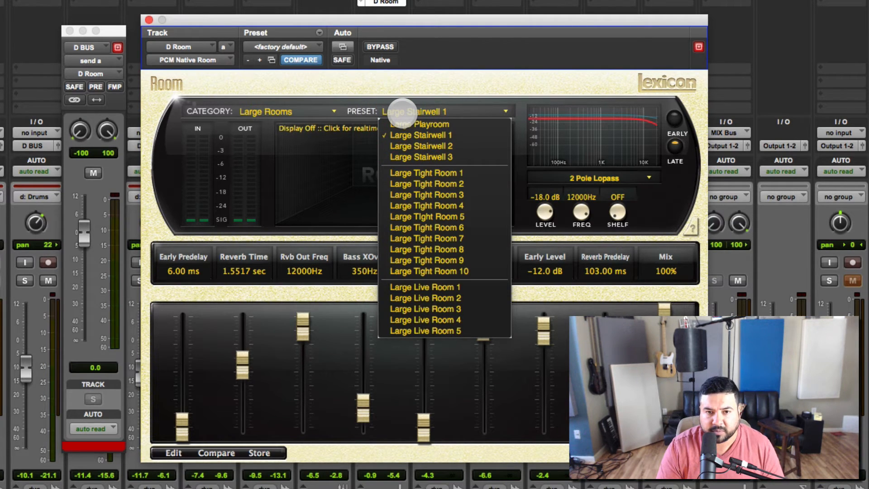
pyautogui.click(452, 76)
pyautogui.press('space')
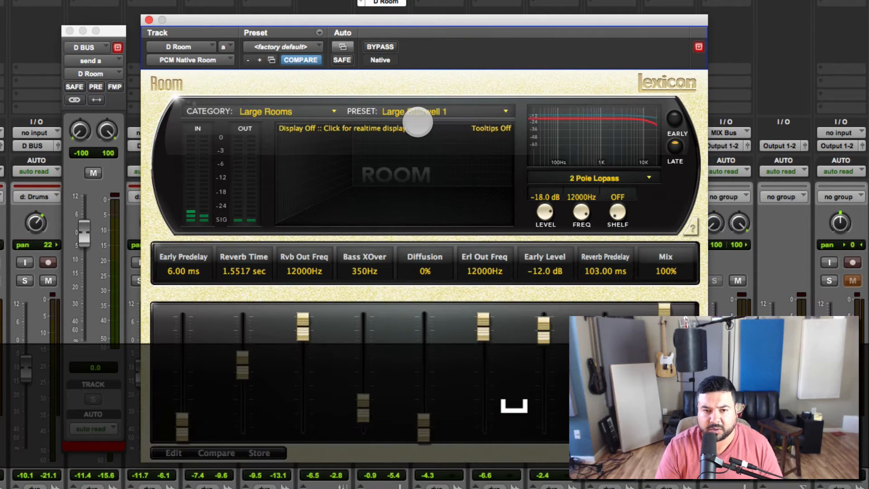
# - Alternate between the Medium Rooms and Small Rooms categories during playback to compare their Live Room 2 presets, ending on Medium Rooms
pyautogui.click(278, 111)
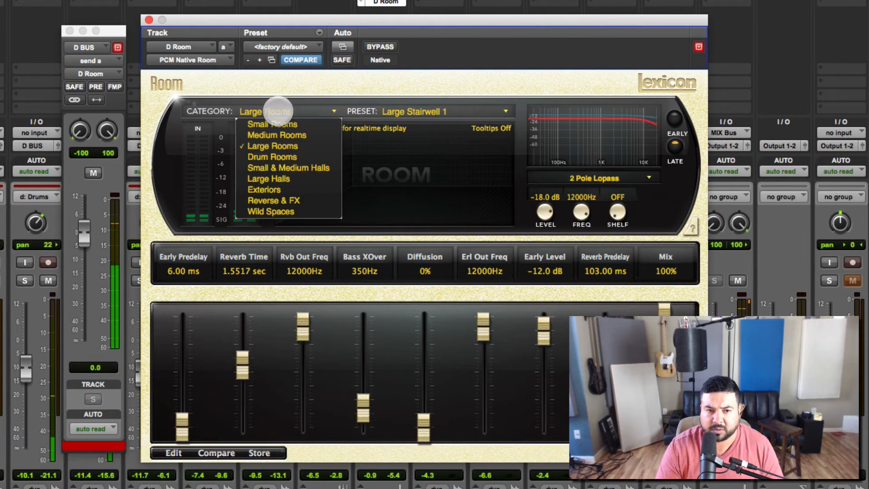
pyautogui.click(274, 135)
pyautogui.click(284, 110)
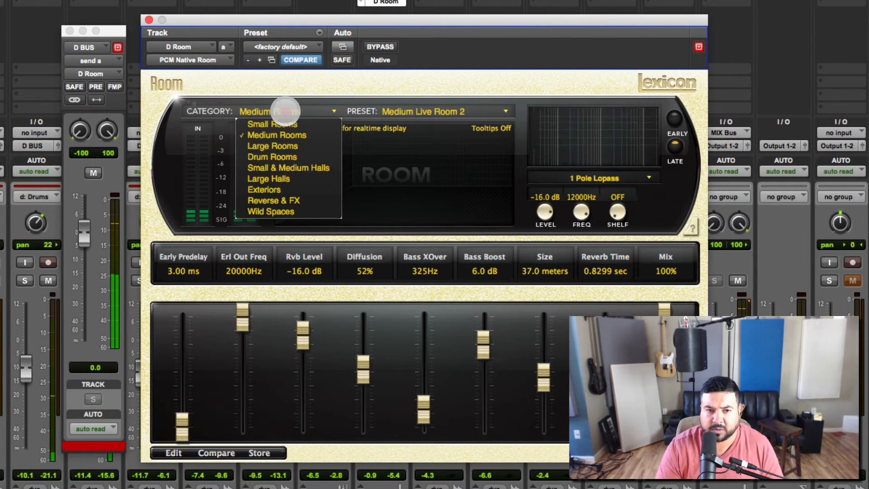
pyautogui.click(273, 124)
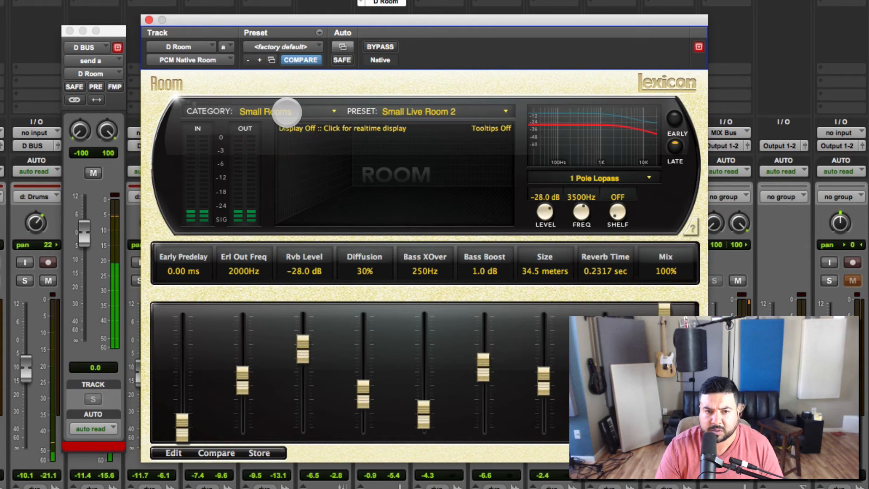
pyautogui.click(287, 111)
pyautogui.click(273, 135)
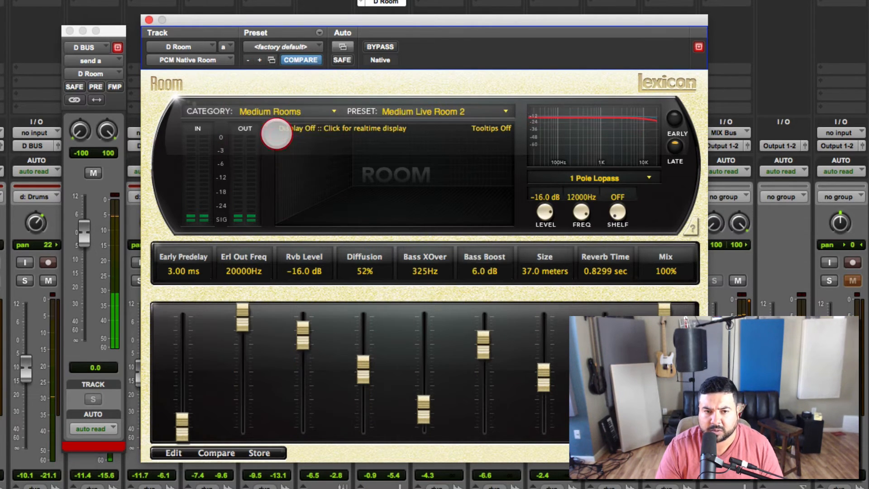
# - Load the Medium Hallway 1 preset and check the drums against the D Room send's mute
pyautogui.click(413, 113)
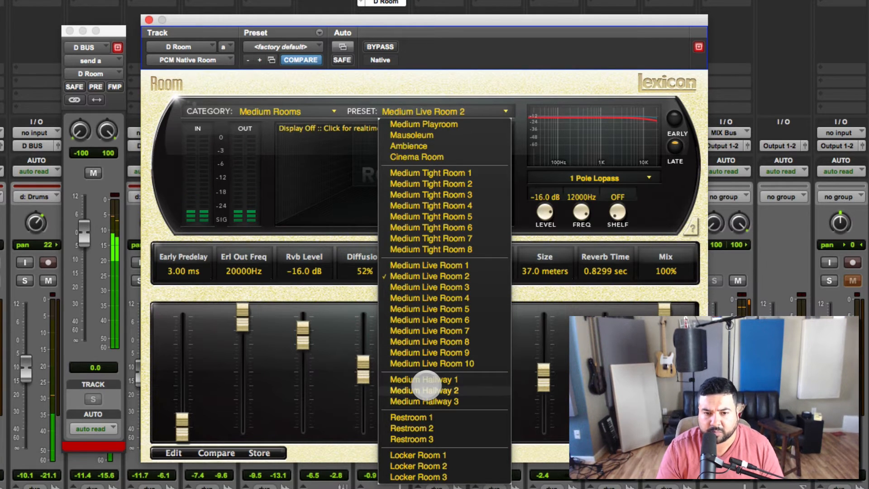
pyautogui.click(421, 380)
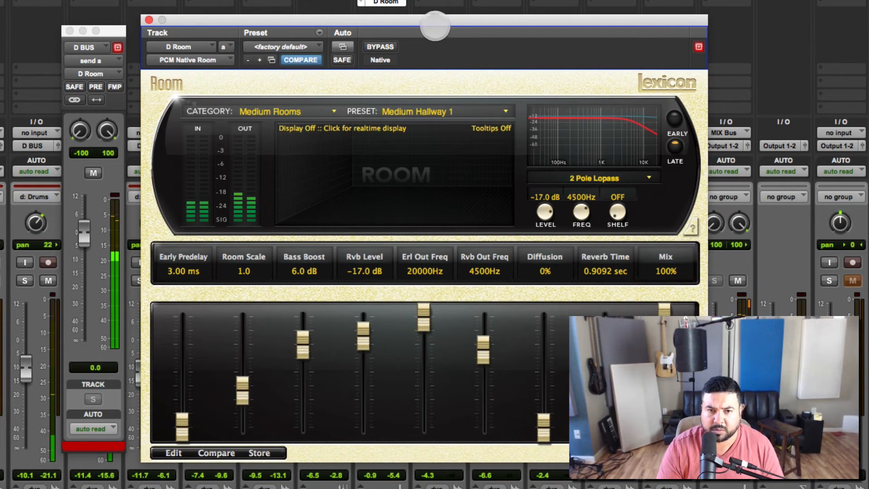
pyautogui.click(92, 172)
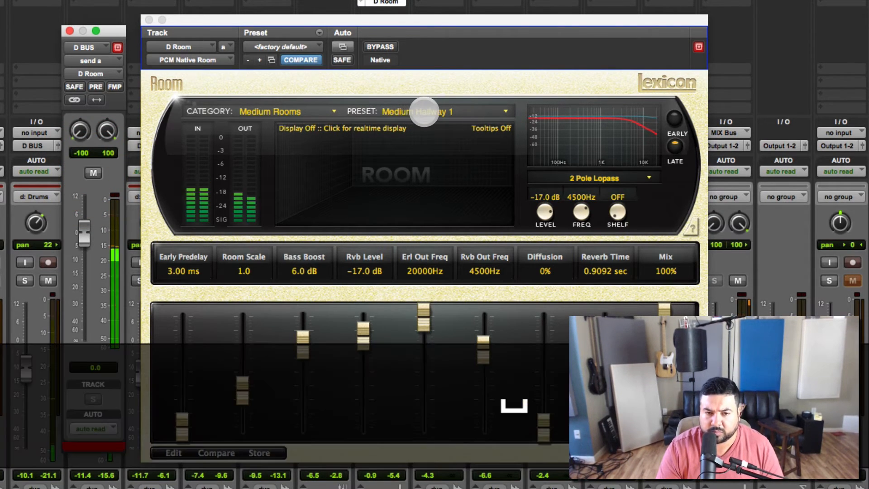
# - Compare Large Stairwell 1 with Small Live Room 2, keep the small room, and close the reverb and send windows
pyautogui.click(310, 112)
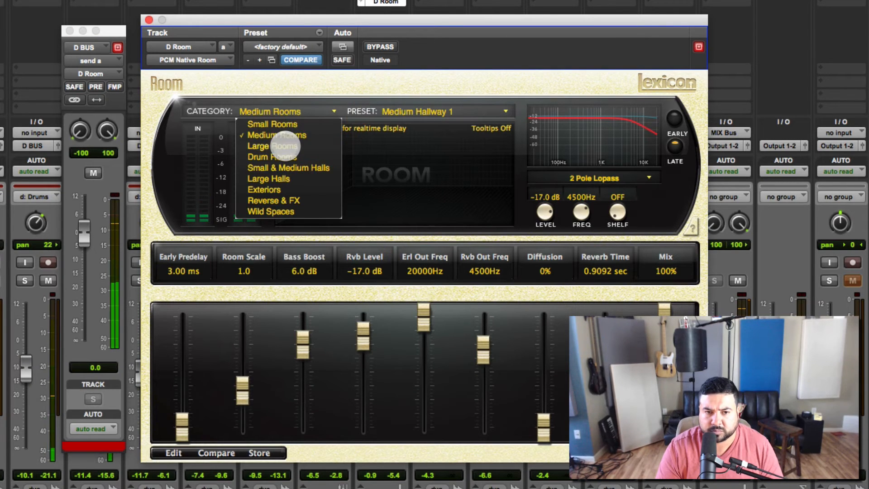
pyautogui.click(285, 145)
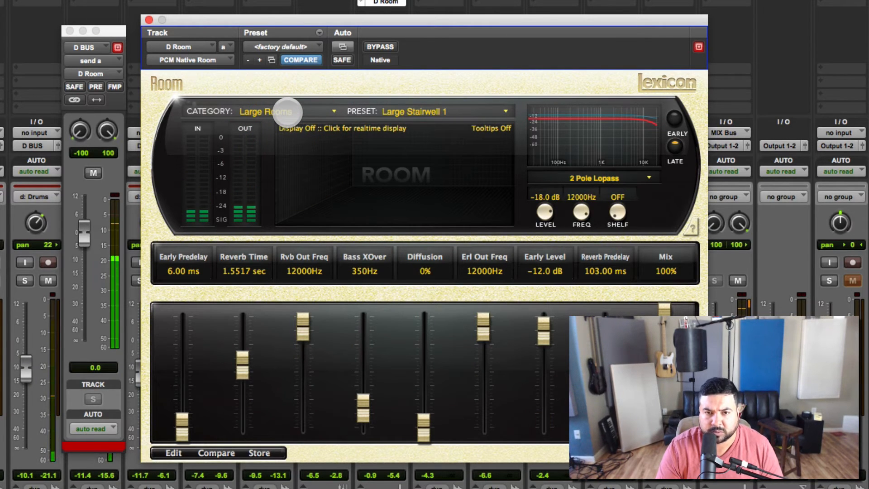
pyautogui.click(288, 111)
pyautogui.click(258, 123)
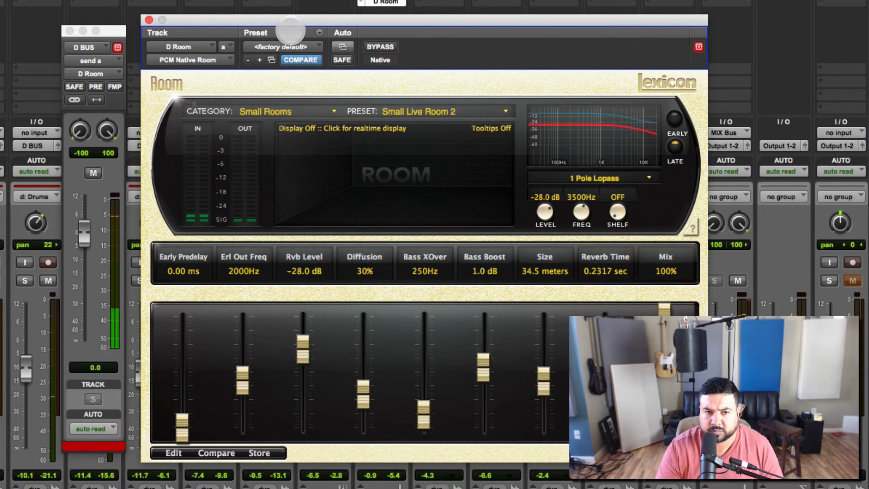
pyautogui.click(147, 19)
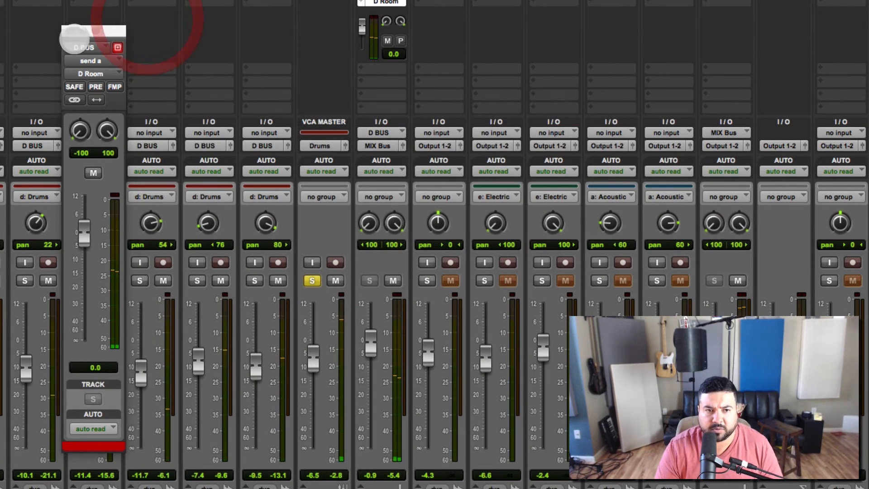
pyautogui.click(70, 30)
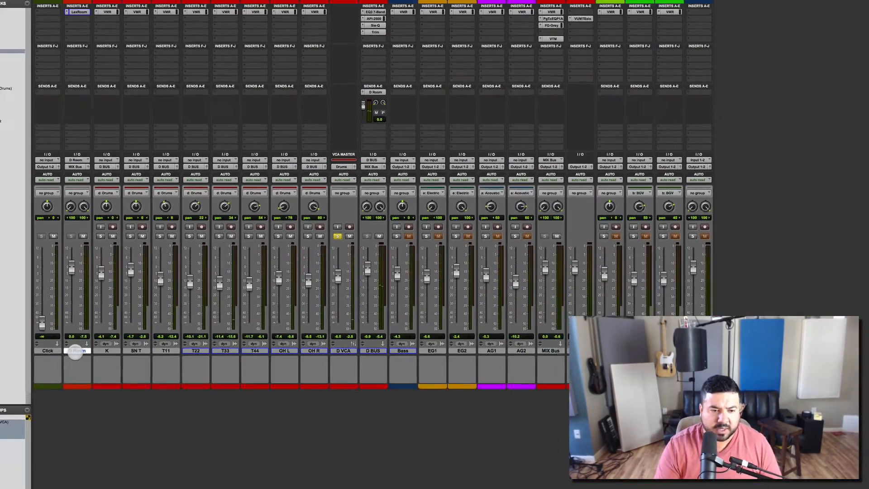
# - Duplicate the D Room track twice with all its data, inserting the copies after the selected track
pyautogui.rightClick(104, 335)
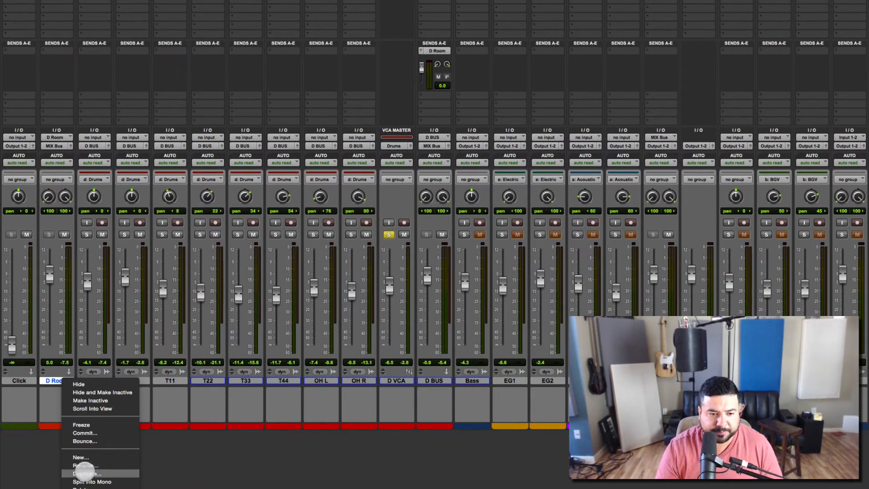
pyautogui.click(85, 473)
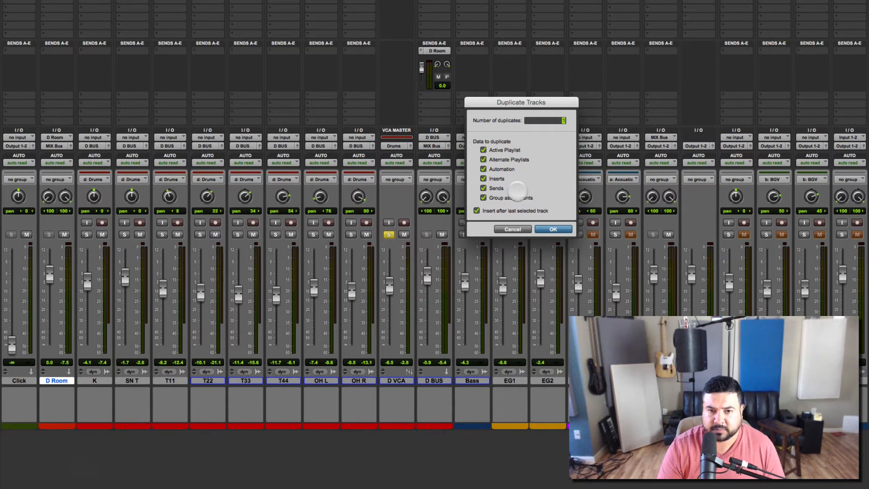
pyautogui.write('2')
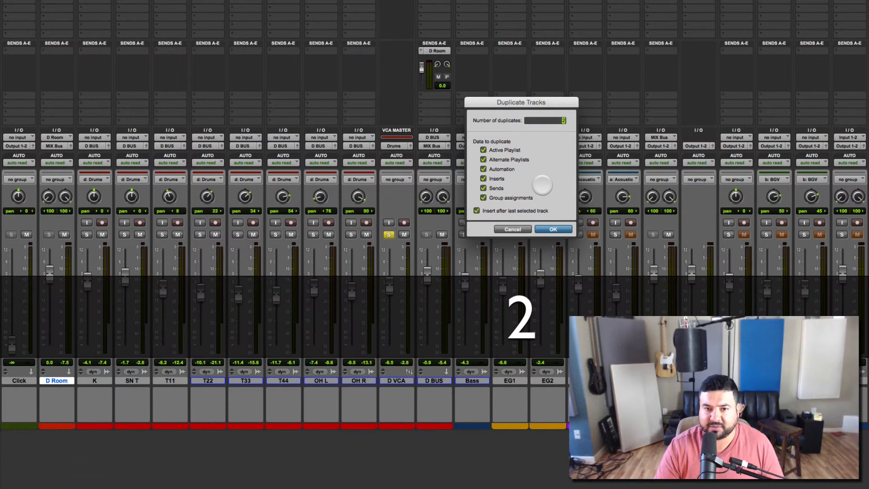
pyautogui.click(549, 227)
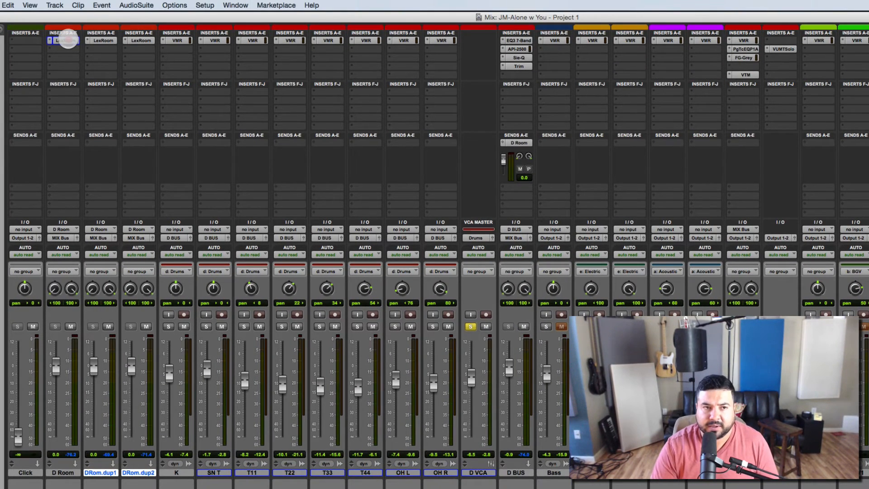
# - Set the reverb on the first D Room duplicate to the Medium Rooms category with the Ambience preset
pyautogui.click(68, 40)
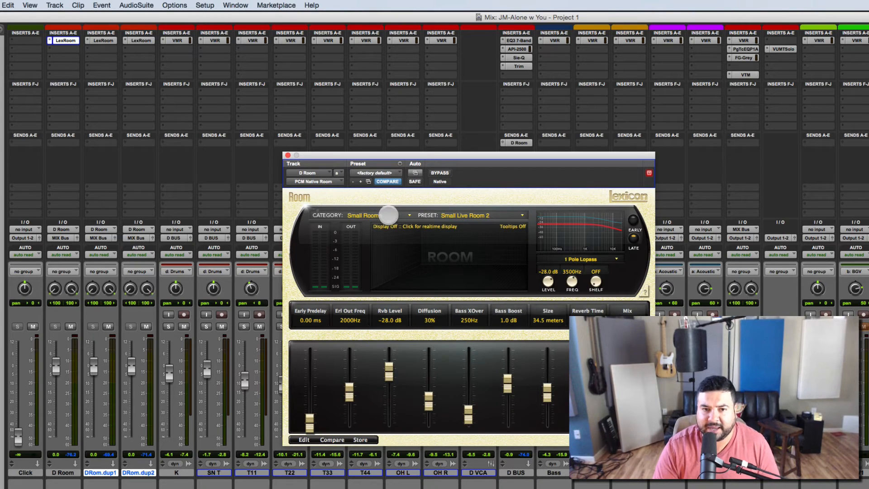
pyautogui.click(100, 40)
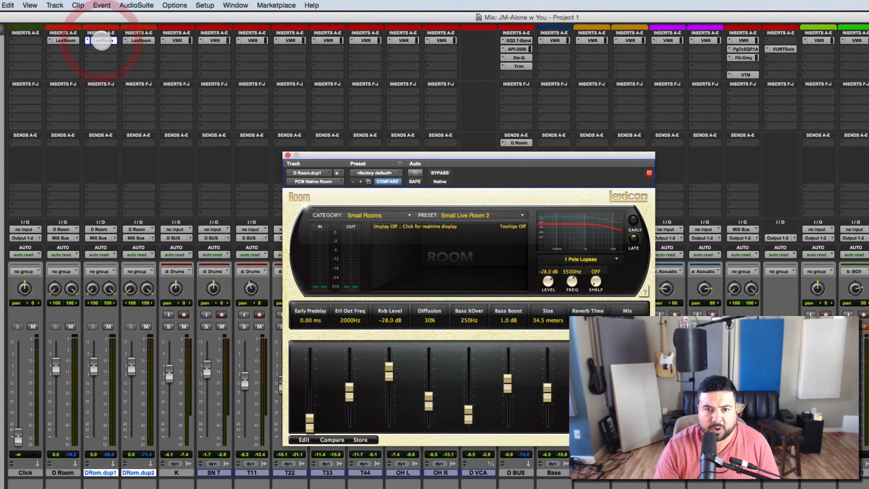
pyautogui.click(374, 214)
pyautogui.click(372, 230)
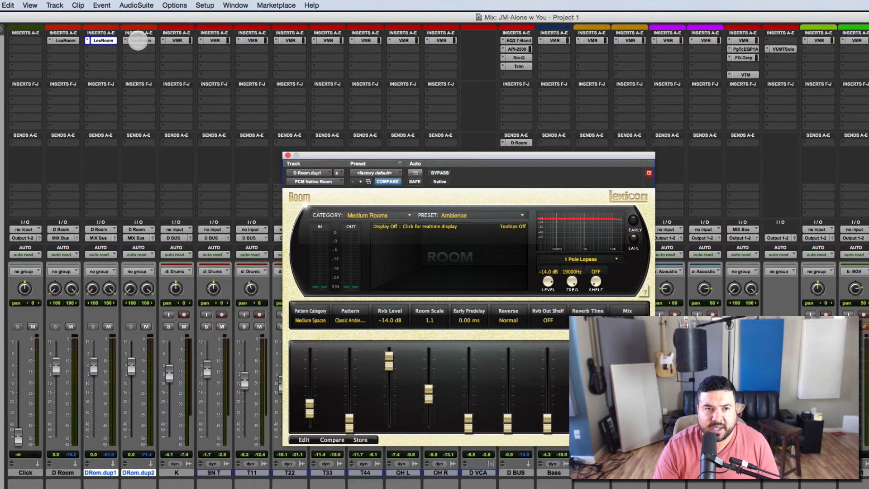
# - Set the reverb on the second D Room duplicate to the Large Rooms category with the Large Stairwell 1 preset
pyautogui.click(138, 40)
pyautogui.click(375, 215)
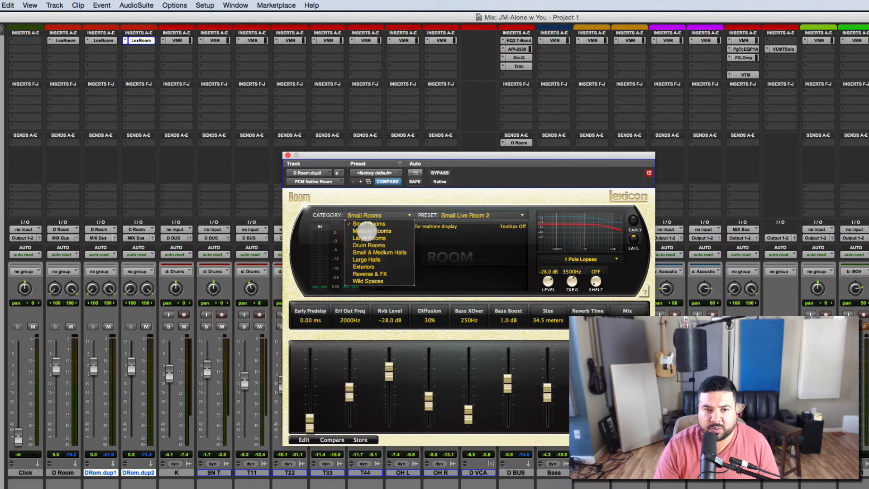
pyautogui.click(367, 237)
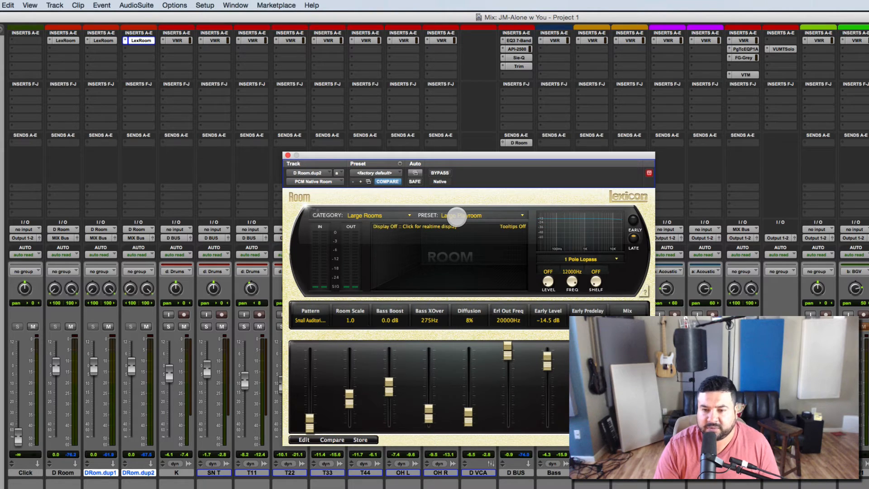
pyautogui.click(457, 216)
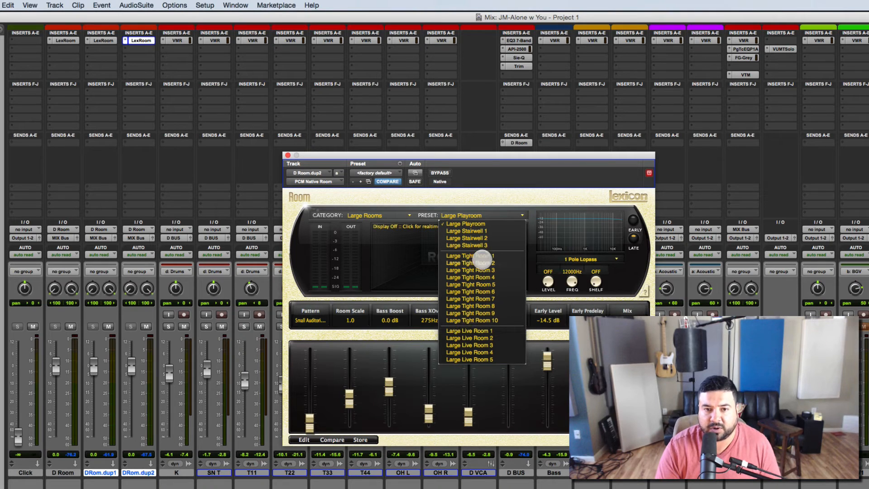
pyautogui.click(467, 230)
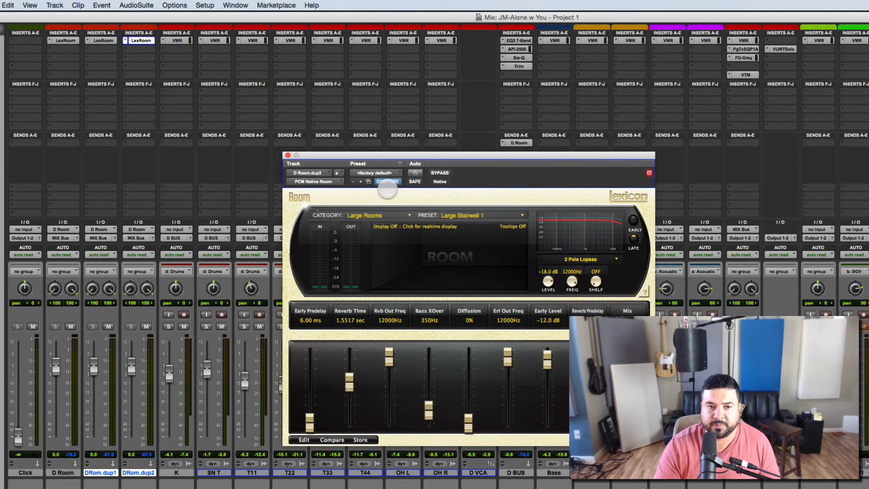
# - Close the reverb window and mute both D Room duplicate tracks
pyautogui.click(287, 152)
pyautogui.click(146, 326)
pyautogui.click(109, 326)
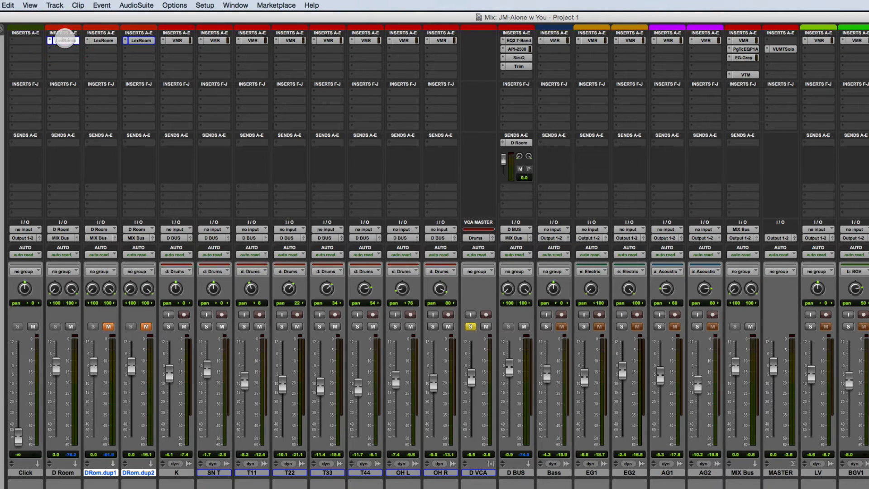
# - Check the original D Room reverb's preset during the room comparison, close its window and unmute the second duplicate
pyautogui.click(65, 40)
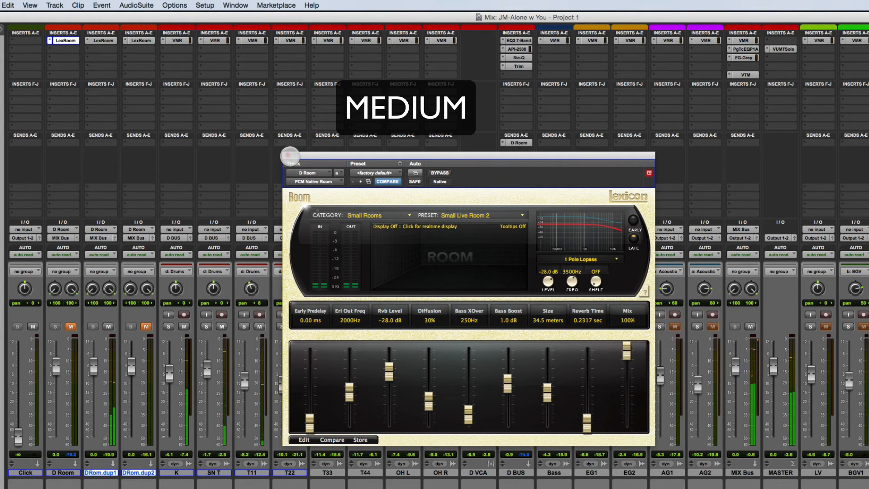
pyautogui.click(288, 156)
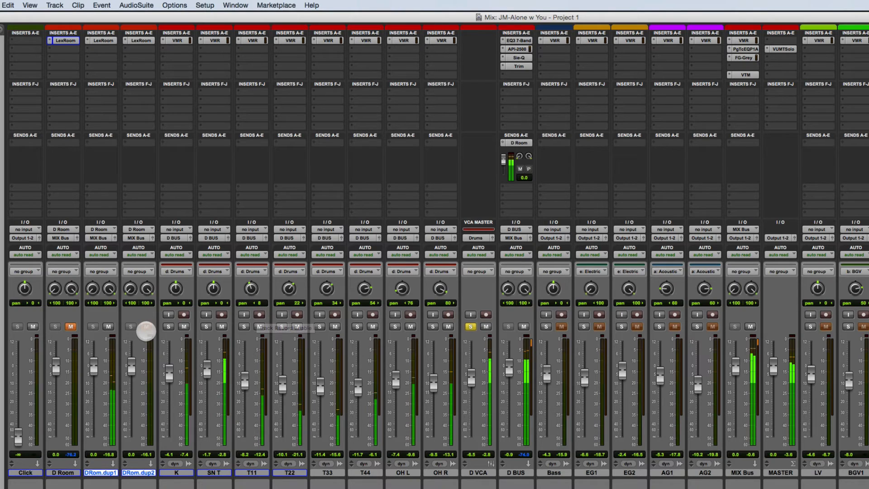
pyautogui.click(146, 328)
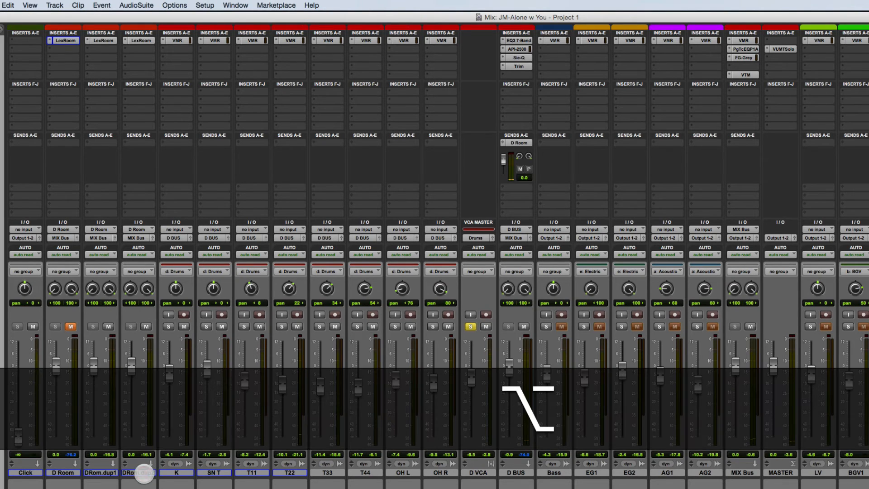
# - Hide the second D Room duplicate track holding the large room reverb
pyautogui.keyDown('alt'); pyautogui.rightClick(144, 473); pyautogui.keyUp('alt')
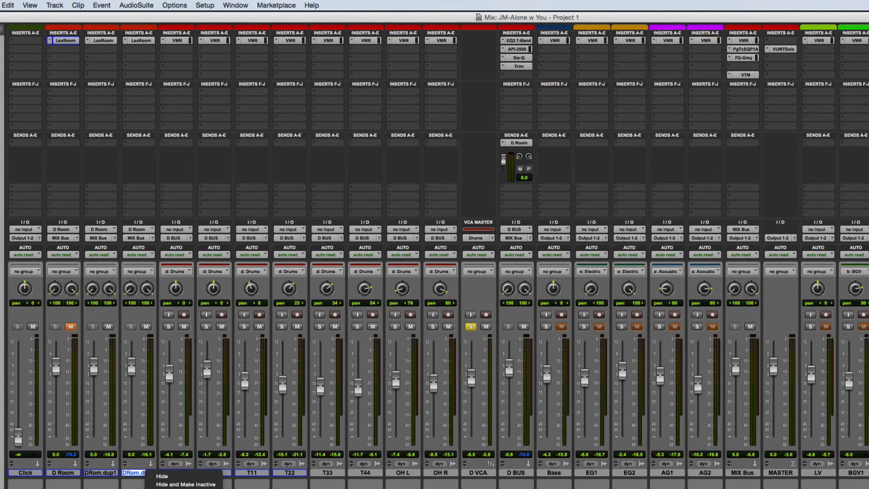
pyautogui.click(162, 477)
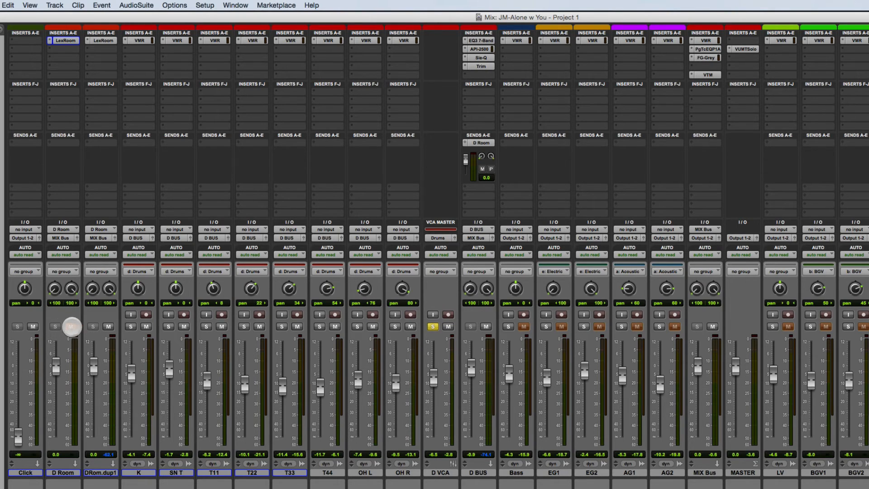
# - Unmute the D Room track, mute its remaining duplicate and play the drums through the small live room
pyautogui.click(71, 327)
pyautogui.click(108, 326)
pyautogui.press('space')
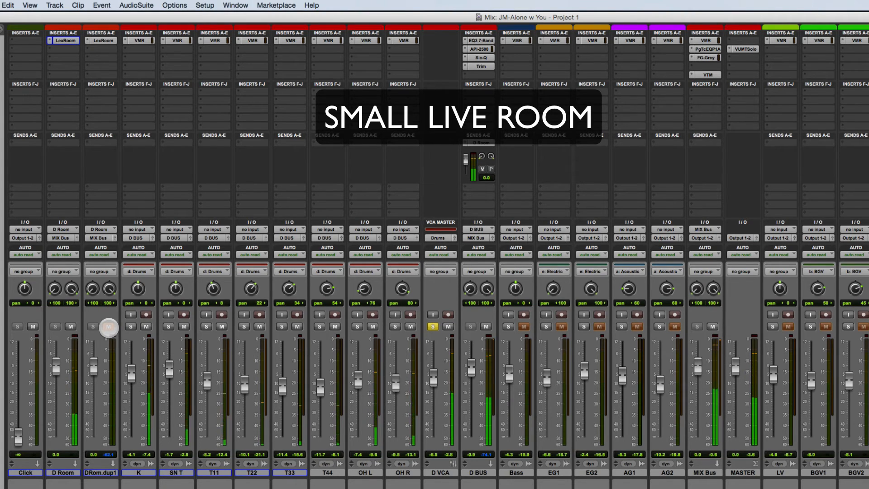
# - Mute the D Room track and unmute its duplicate to hear the soloed drums through the medium room
pyautogui.click(70, 326)
pyautogui.click(108, 328)
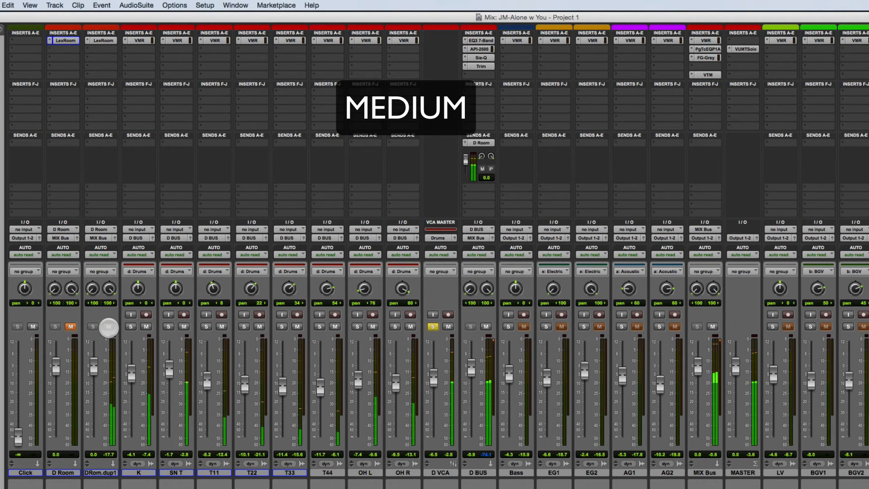
pyautogui.hotkey('shift', 'm')
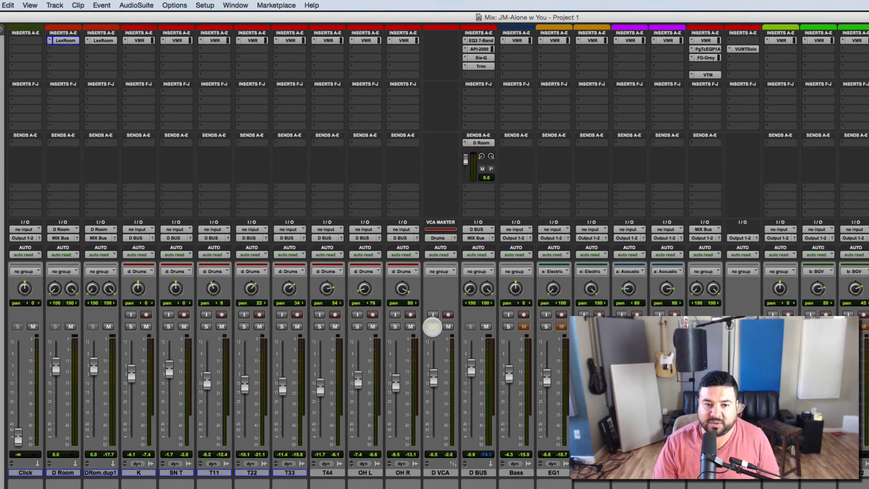
# - Unsolo the D VCA and mute the D Room duplicate to play the full mix through the small live room
pyautogui.click(433, 326)
pyautogui.click(111, 324)
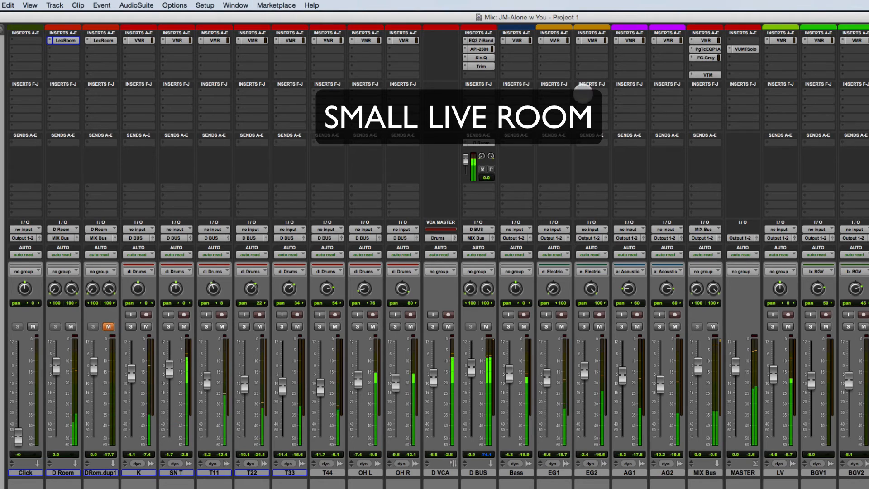
# - Try the D BUS send to D Room at +12.0 dB during playback and reset it to 0.0 dB
pyautogui.moveTo(465, 157); pyautogui.dragTo(464, 153)
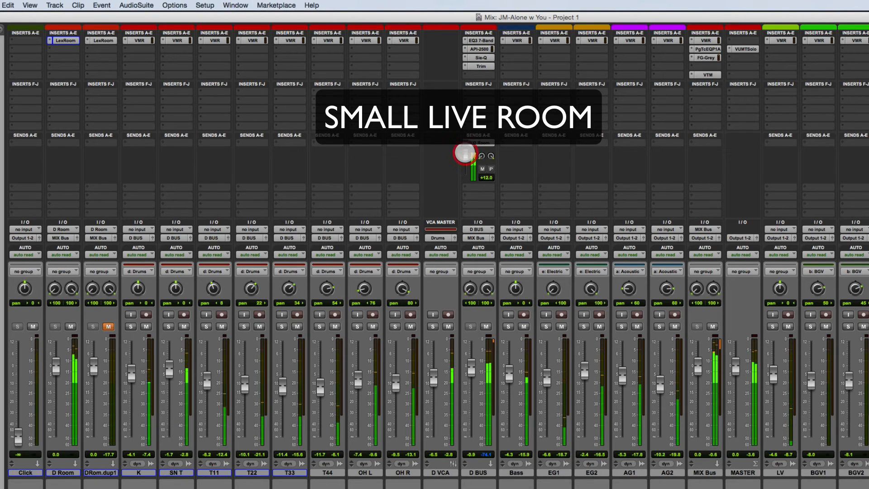
pyautogui.keyDown('alt'); pyautogui.click(465, 154); pyautogui.keyUp('alt')
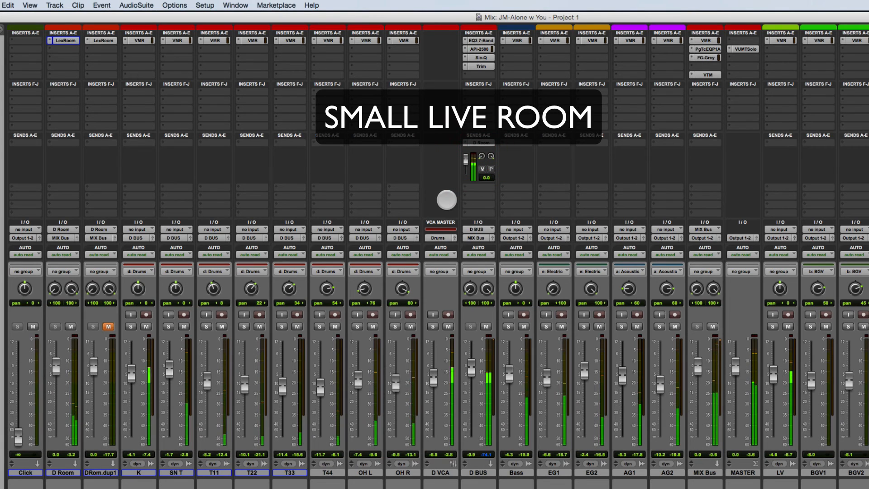
pyautogui.press('space')
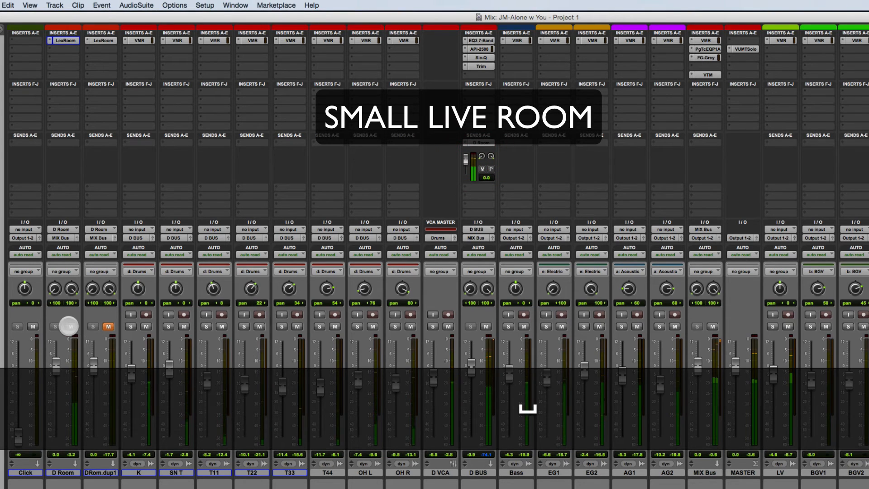
# - Alternate the mutes on D Room and its duplicate to compare both rooms in the full mix, ending playback on the medium room
pyautogui.click(70, 326)
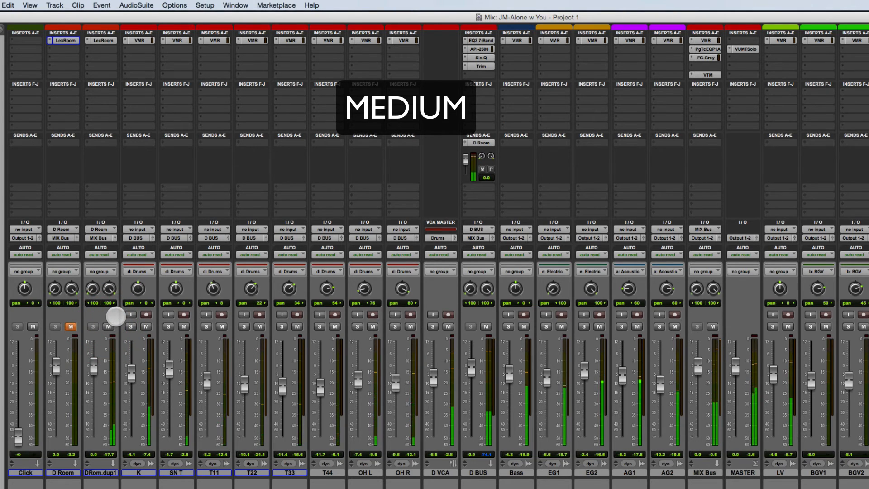
pyautogui.click(108, 327)
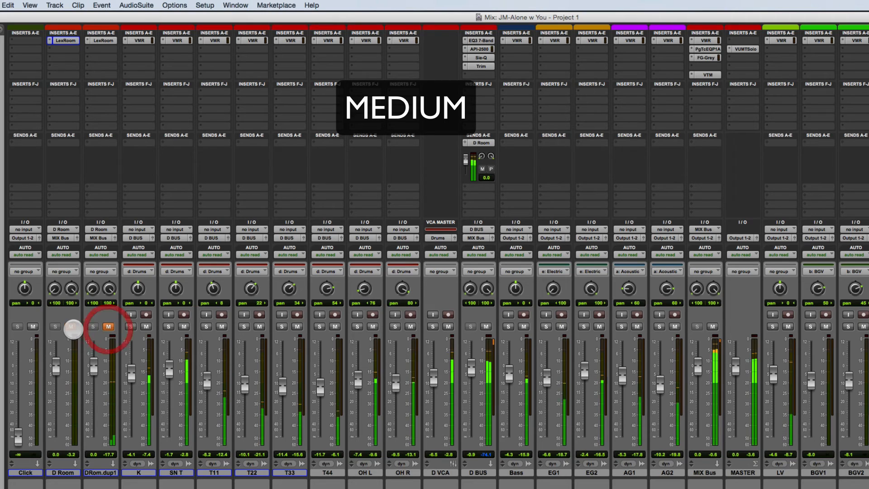
pyautogui.click(70, 327)
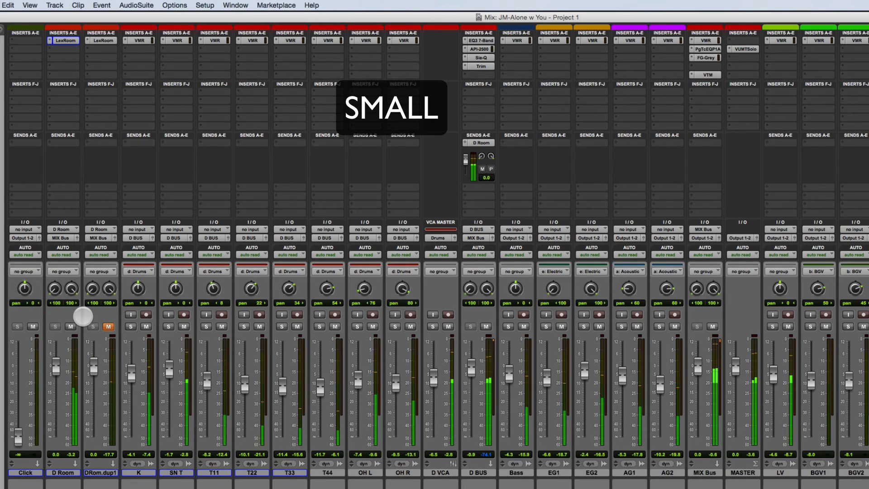
pyautogui.click(71, 327)
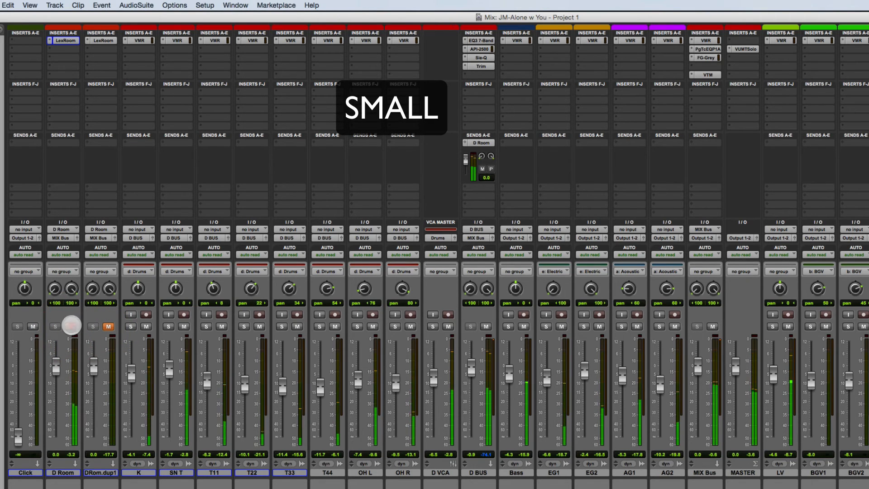
pyautogui.click(109, 326)
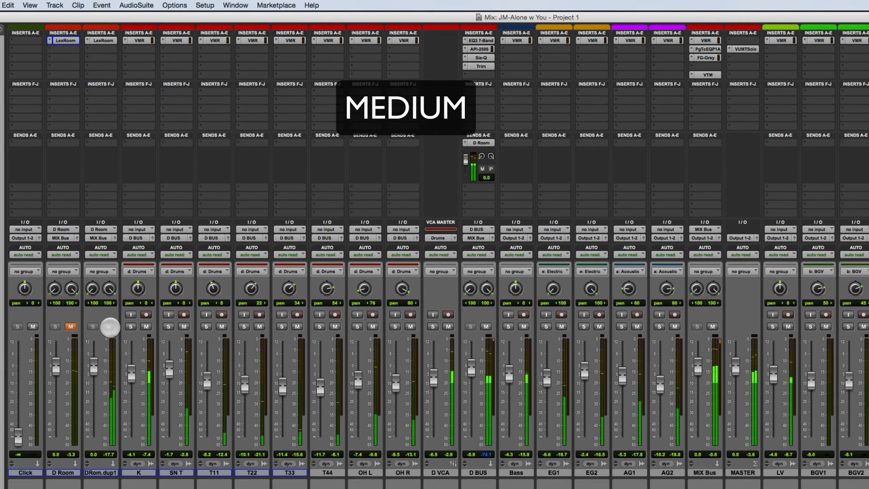
pyautogui.press('space')
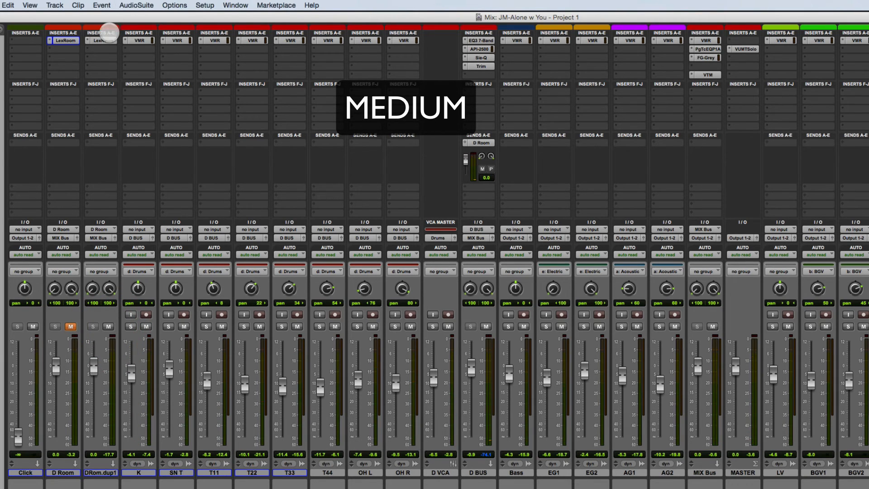
# - Check the D Room duplicate's reverb preset, hide the original D Room track and close the reverb window
pyautogui.click(102, 40)
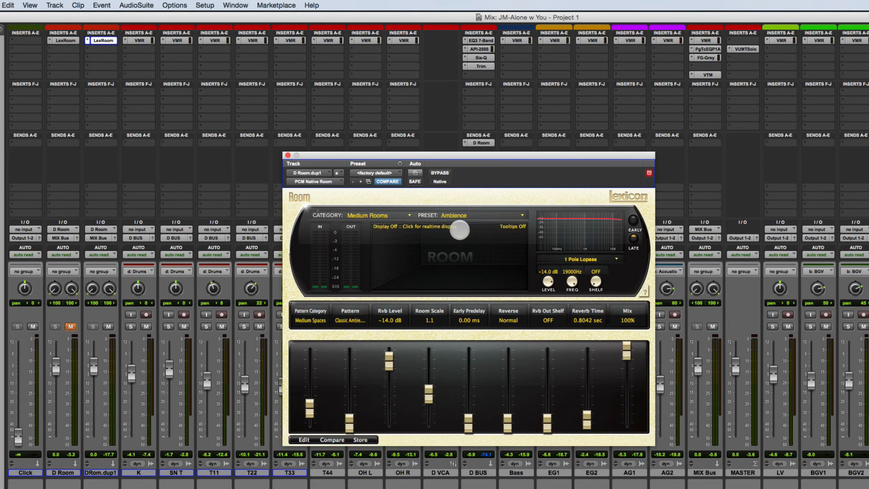
pyautogui.click(71, 472)
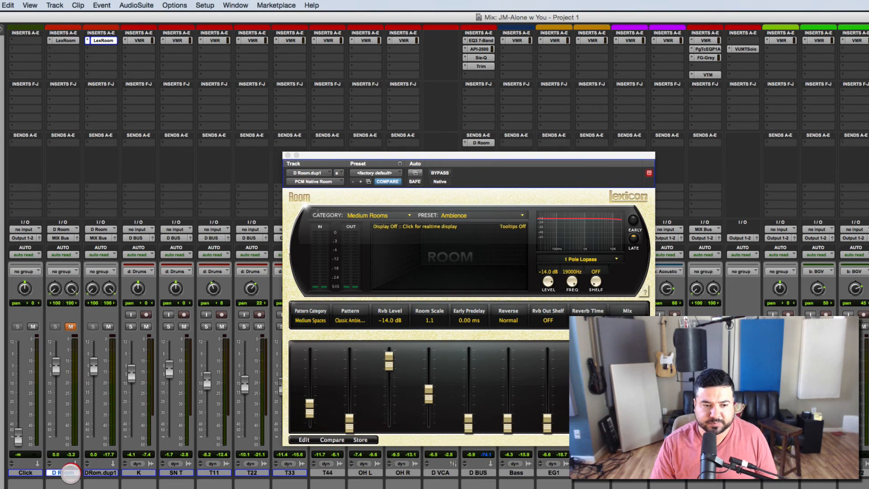
pyautogui.rightClick(70, 472)
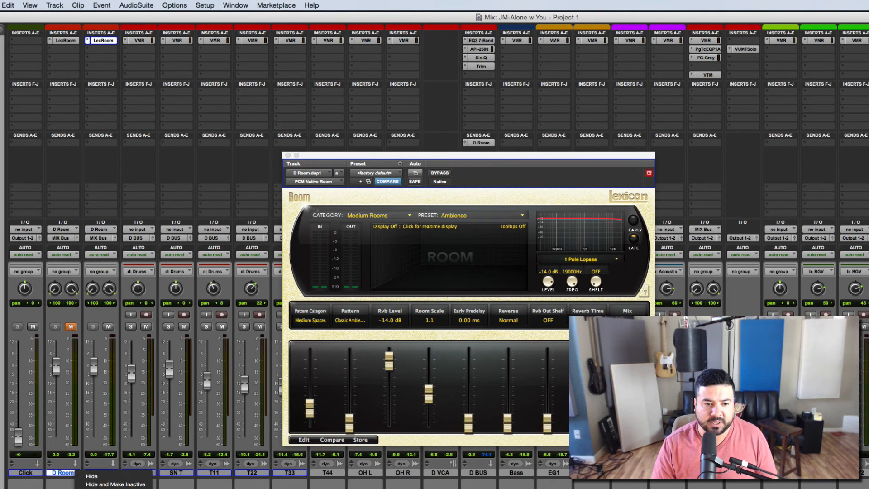
pyautogui.click(92, 476)
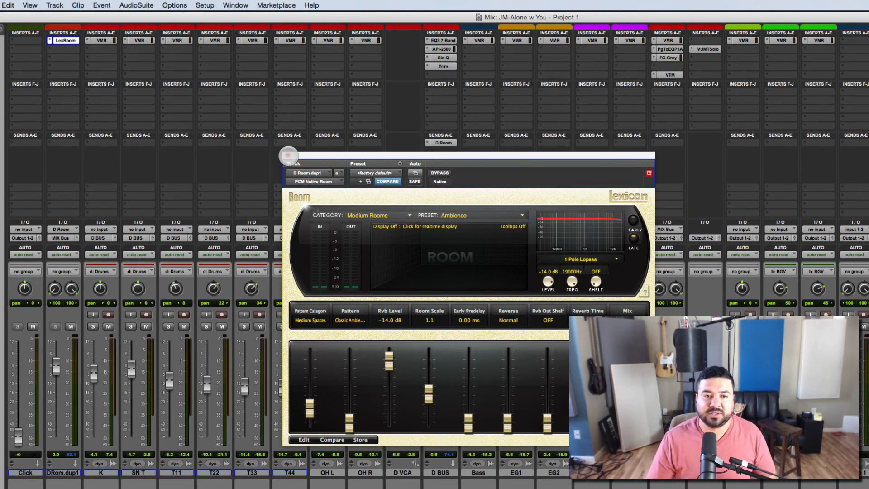
pyautogui.click(288, 155)
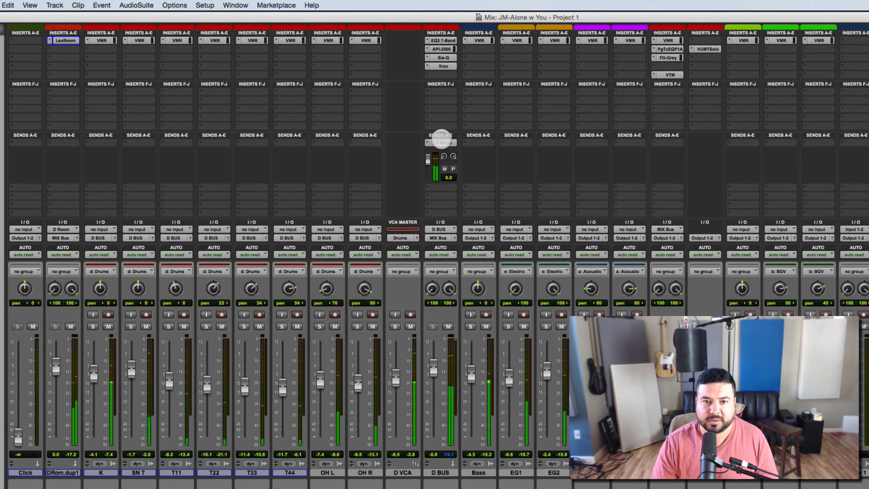
# - Open the D BUS send's fader window, pull the D Room send down to silence and reset it to 0.0 dB
pyautogui.click(440, 142)
pyautogui.click(439, 142)
pyautogui.click(440, 142)
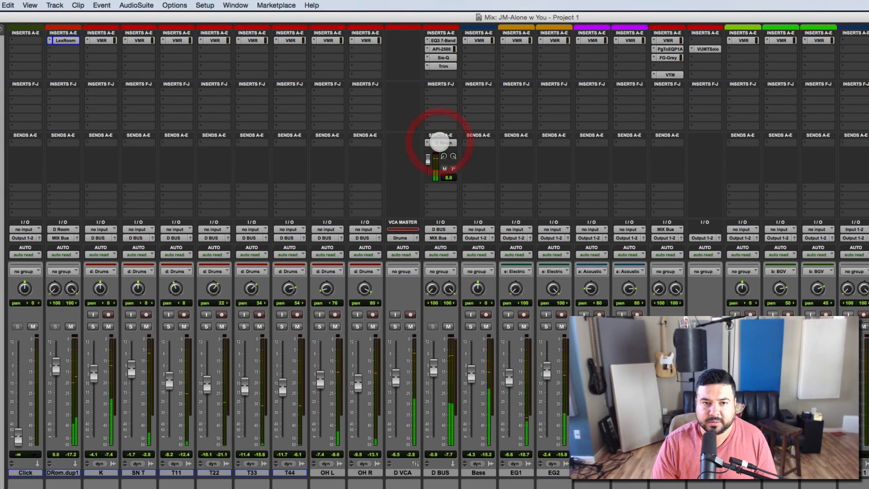
pyautogui.click(440, 142)
pyautogui.moveTo(261, 160); pyautogui.dragTo(399, 138)
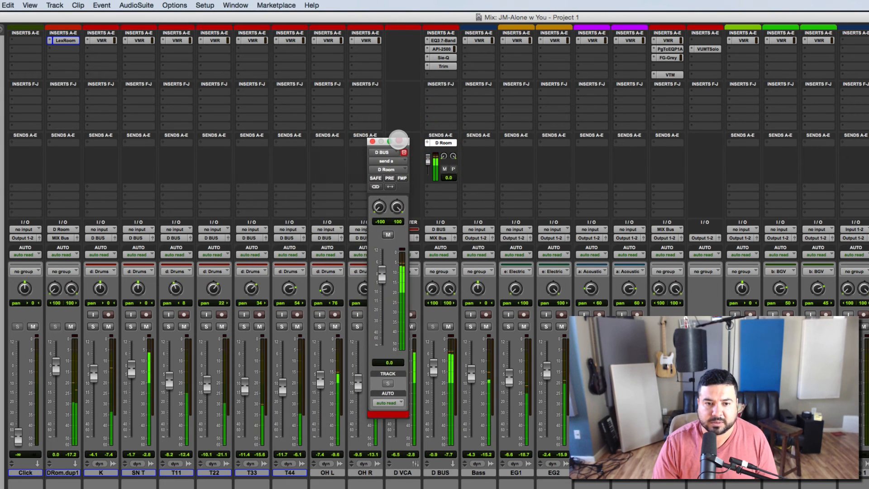
pyautogui.moveTo(382, 271); pyautogui.dragTo(377, 348)
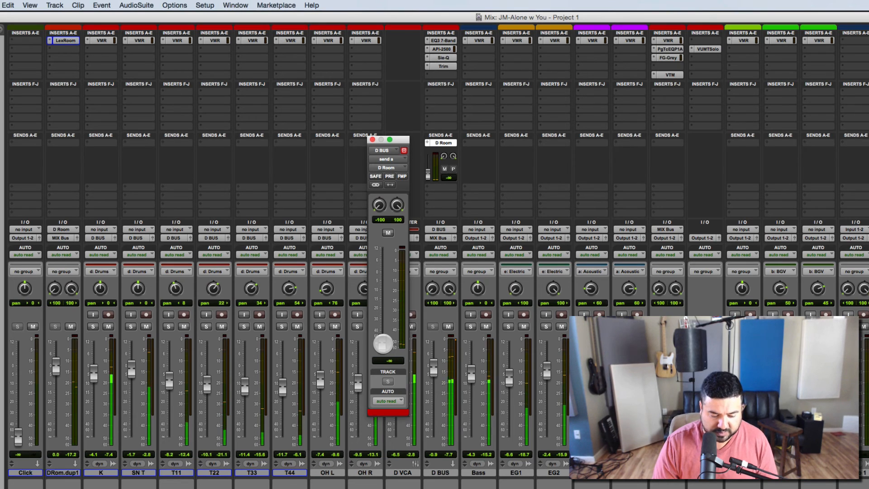
pyautogui.moveTo(382, 343); pyautogui.dragTo(384, 274)
pyautogui.keyDown('alt'); pyautogui.click(383, 274); pyautogui.keyUp('alt')
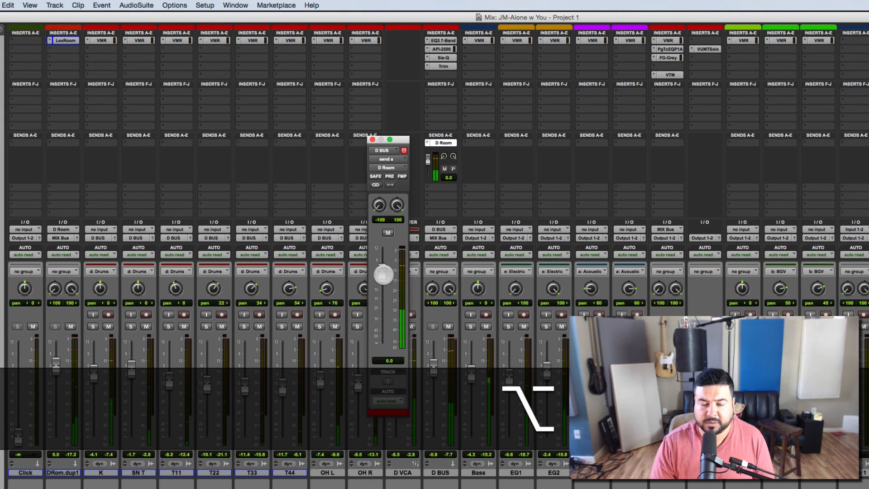
# - Lower the D Room duplicate's fader during playback, bring it back up to about +1.1 dB and close the send window
pyautogui.moveTo(55, 367); pyautogui.dragTo(57, 422)
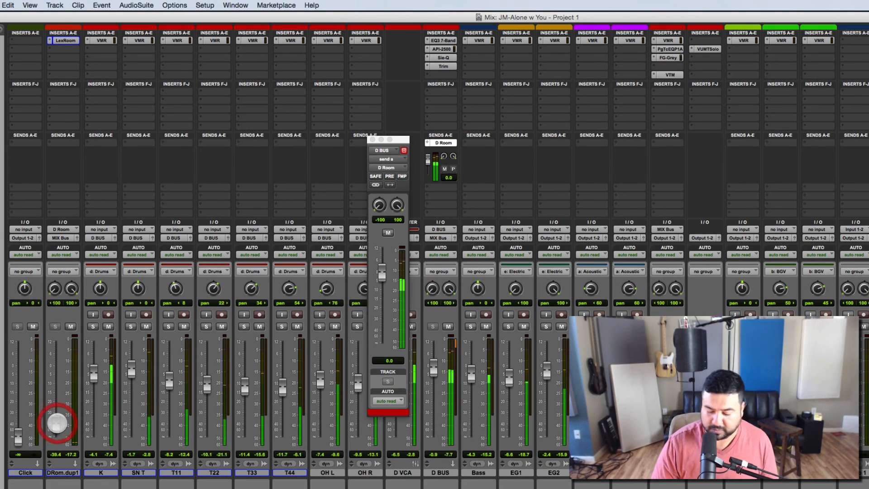
pyautogui.press('super+z')
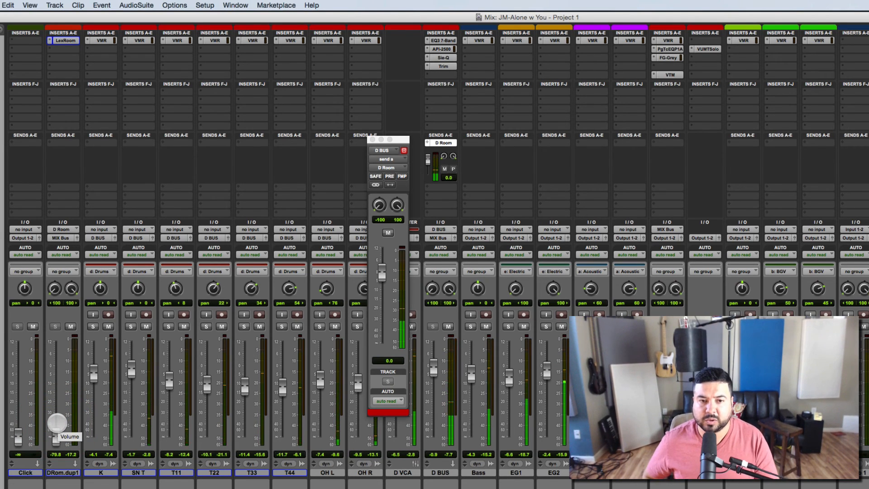
pyautogui.press('super+shift+z')
pyautogui.moveTo(57, 424)
pyautogui.mouseDown()
pyautogui.moveTo(57, 346)
pyautogui.moveTo(57, 363)
pyautogui.mouseUp()
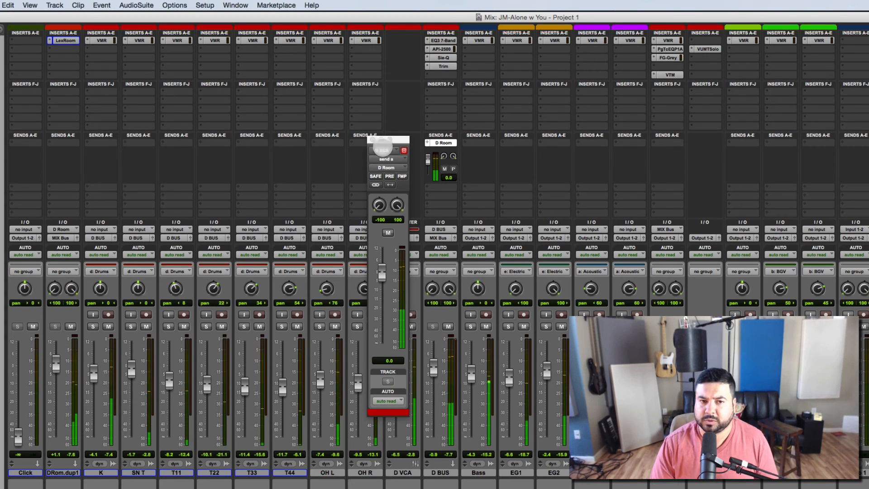
pyautogui.click(372, 140)
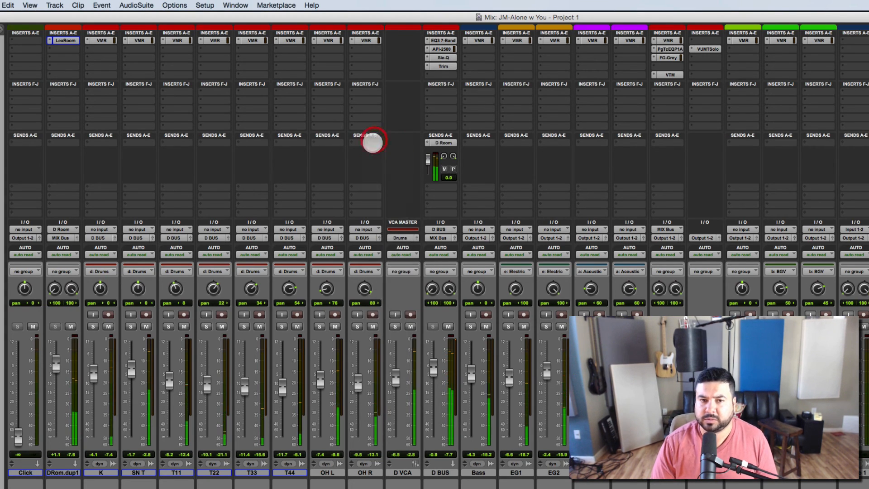
# - Mute and unmute the D BUS send to D Room during playback to compare the drums with and without reverb
pyautogui.keyDown('ctrl'); pyautogui.keyDown('super'); pyautogui.click(445, 142); pyautogui.keyUp('super'); pyautogui.keyUp('ctrl')
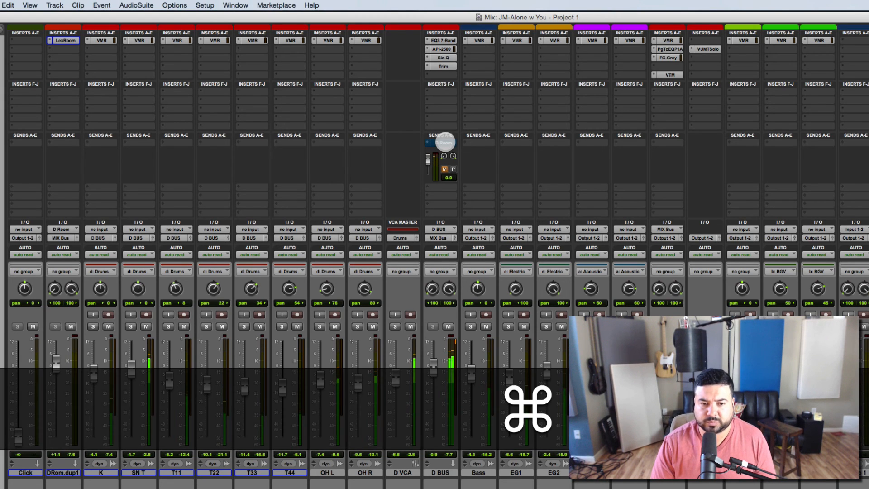
pyautogui.keyDown('ctrl'); pyautogui.keyDown('super'); pyautogui.click(445, 142); pyautogui.keyUp('super'); pyautogui.keyUp('ctrl')
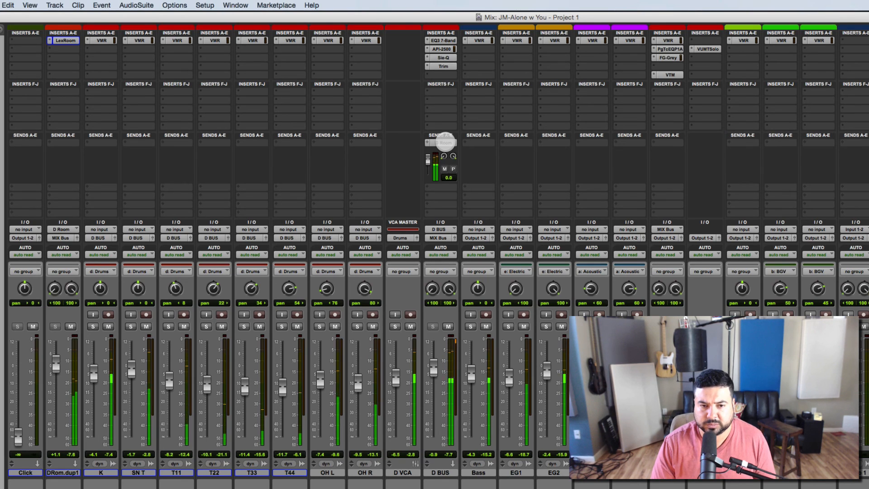
pyautogui.press('space')
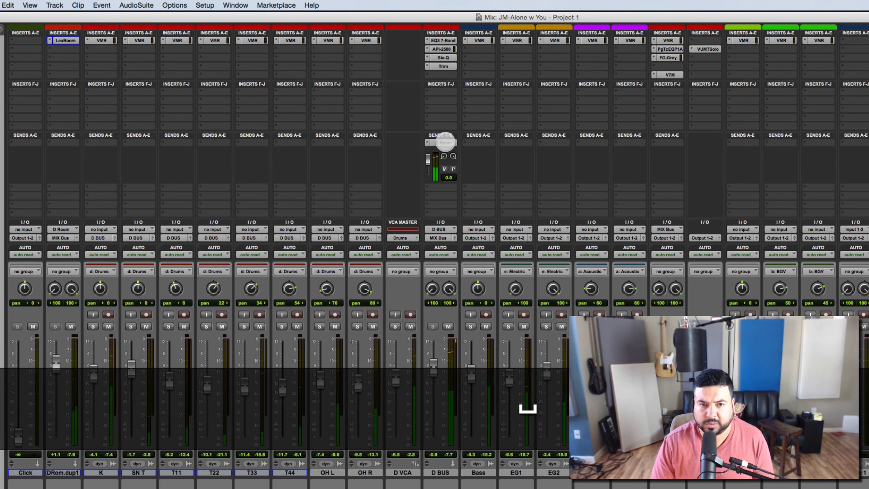
pyautogui.keyDown('super'); pyautogui.click(445, 143); pyautogui.keyUp('super')
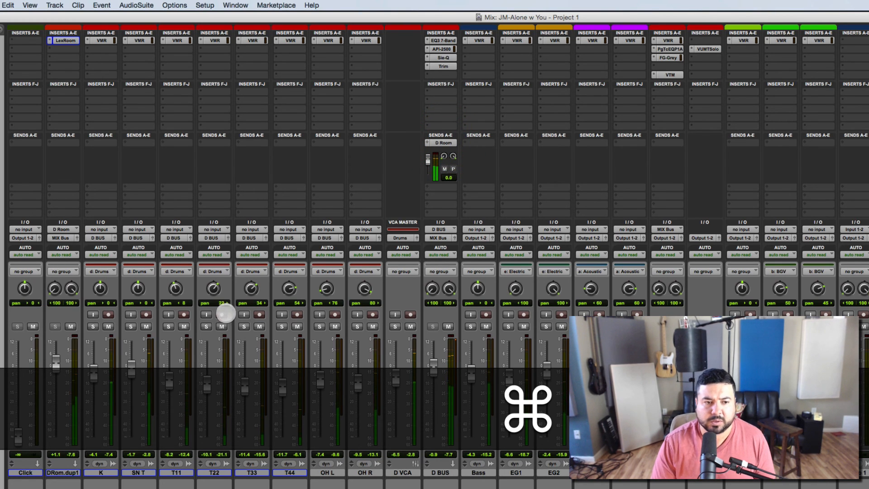
# - Open the D Room duplicate's reverb and lower its Rvb Level to -19.5 dB during playback
pyautogui.click(67, 41)
pyautogui.click(68, 41)
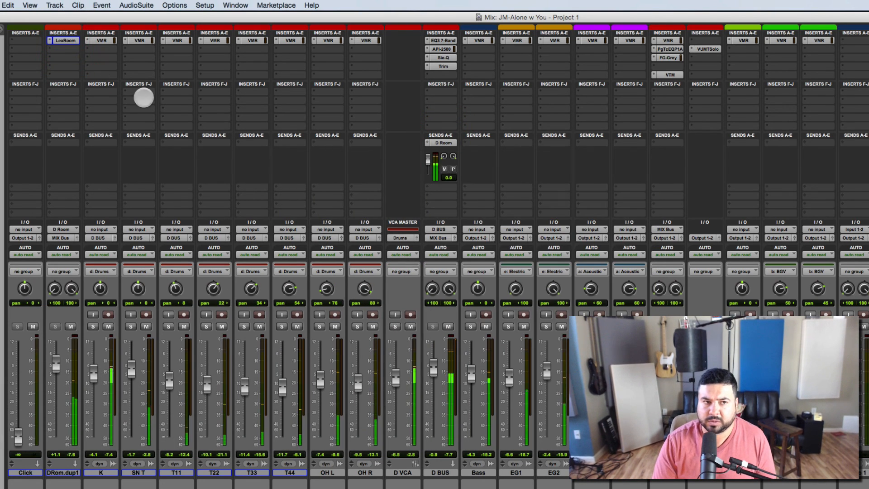
pyautogui.press('space')
pyautogui.click(59, 42)
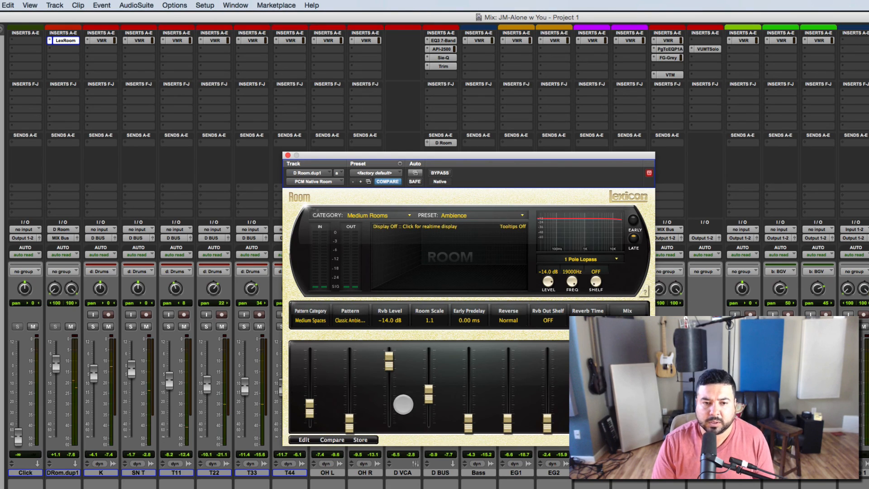
pyautogui.press('space')
pyautogui.moveTo(388, 364)
pyautogui.mouseDown()
pyautogui.moveTo(390, 446)
pyautogui.moveTo(386, 348)
pyautogui.moveTo(388, 364)
pyautogui.mouseUp()
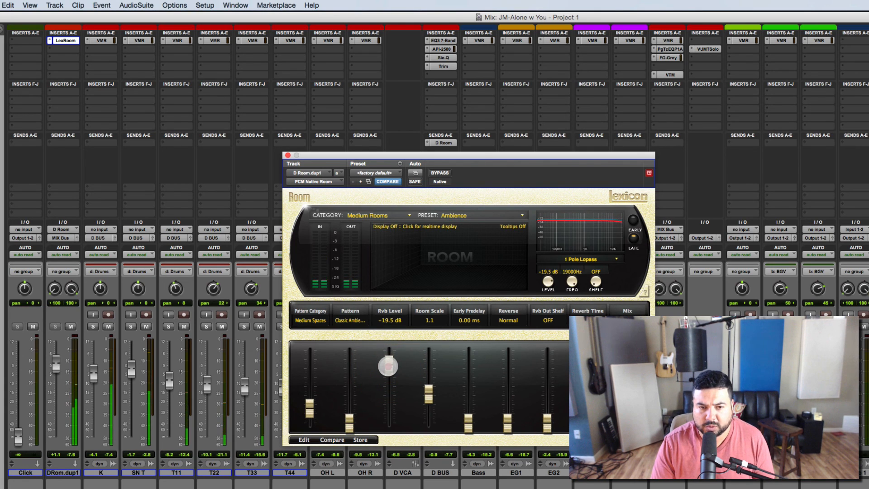
# - Toggle the D BUS room send off and on to judge the reduced reverb level, and close the reverb window
pyautogui.keyDown('super'); pyautogui.click(446, 143); pyautogui.keyUp('super')
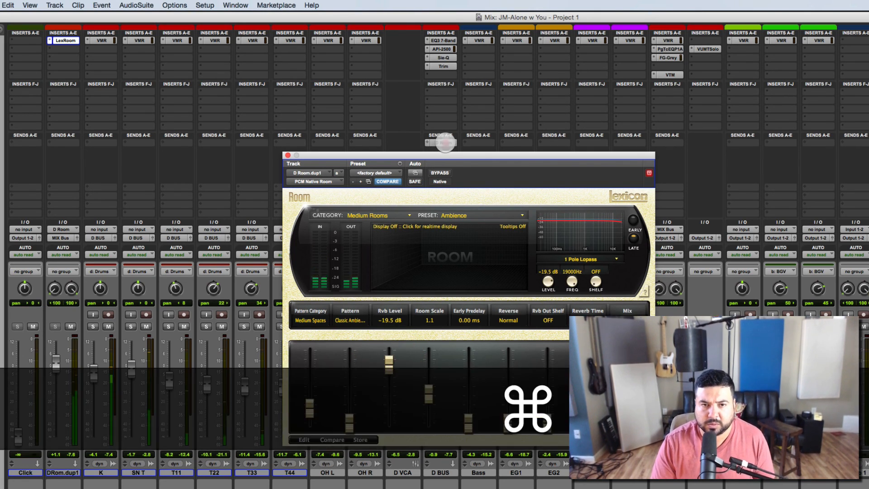
pyautogui.keyDown('super'); pyautogui.click(445, 141); pyautogui.keyUp('super')
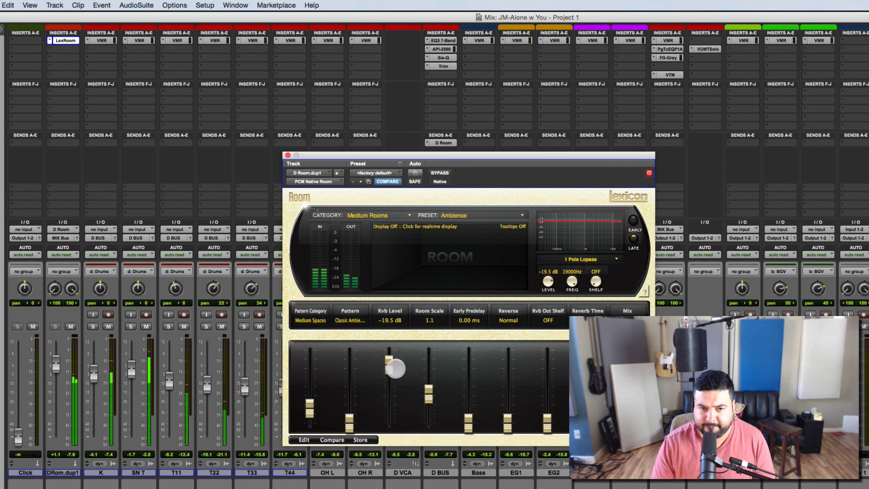
pyautogui.click(287, 155)
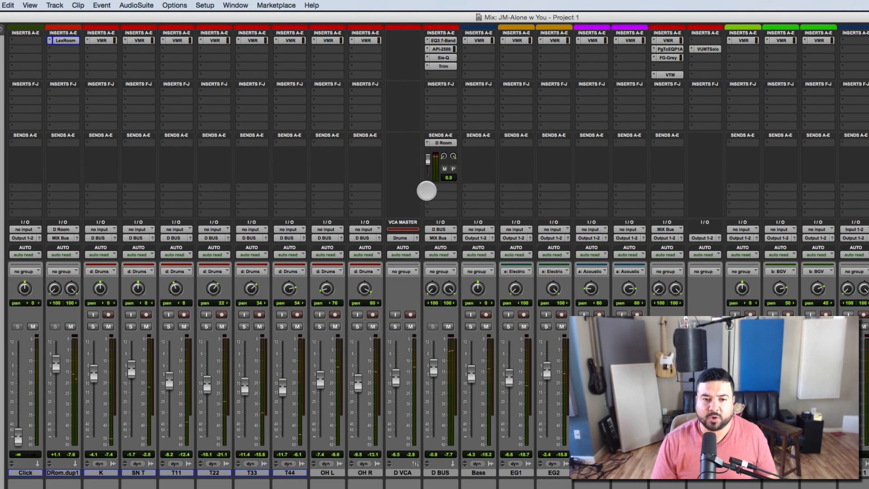